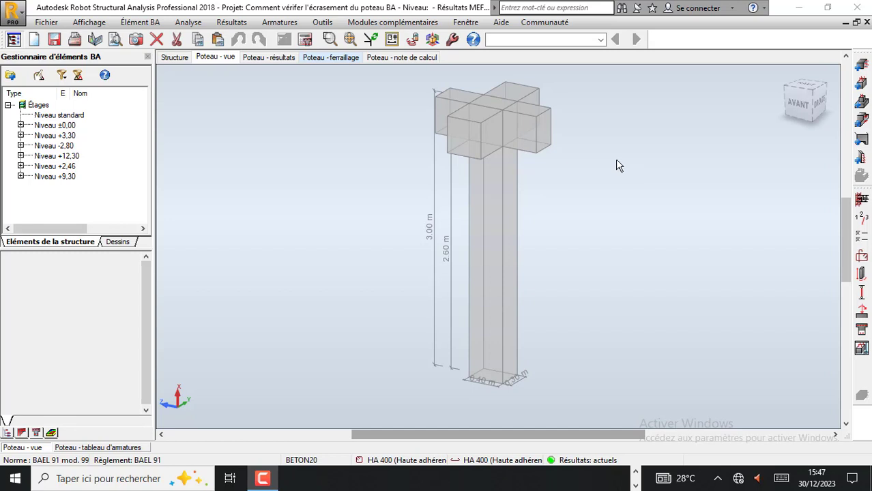
# Step: Examine the column's 3D view, including its beam connections, height and section dimensions, from the front and from above
pyautogui.click(781, 75)
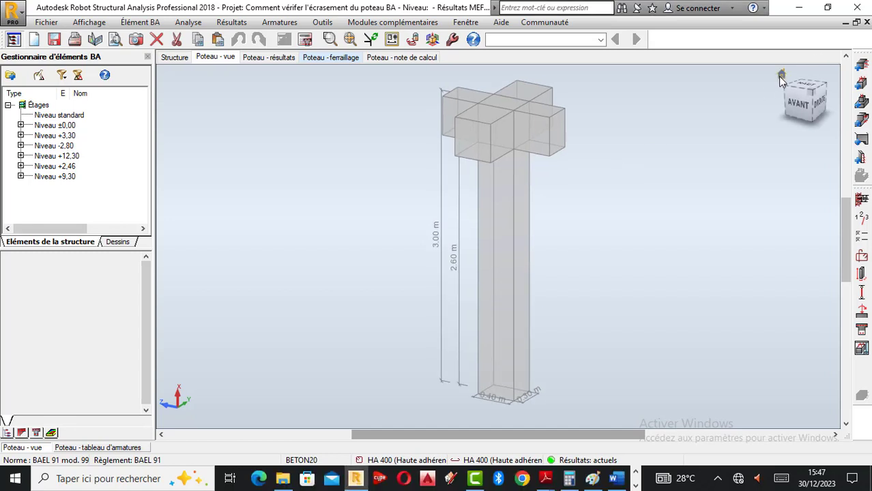
pyautogui.scroll(-1, 481, 189)
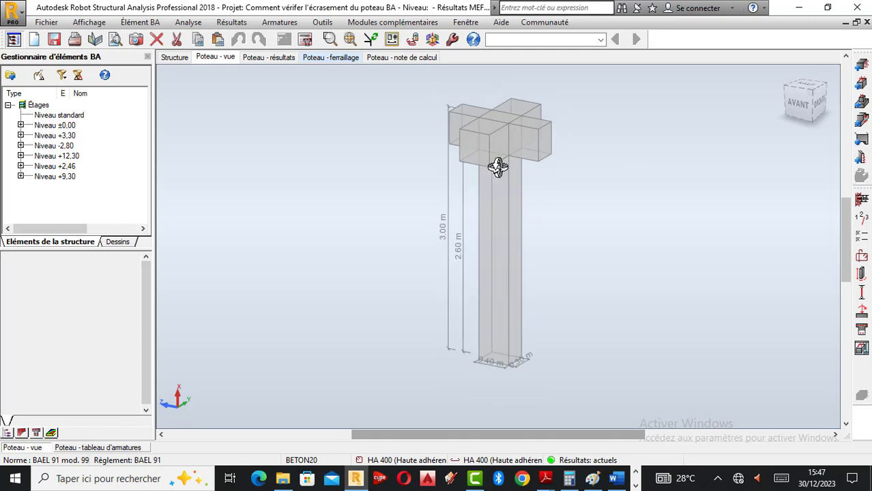
pyautogui.scroll(1, 493, 170)
pyautogui.scroll(-1, 492, 171)
pyautogui.scroll(2, 490, 172)
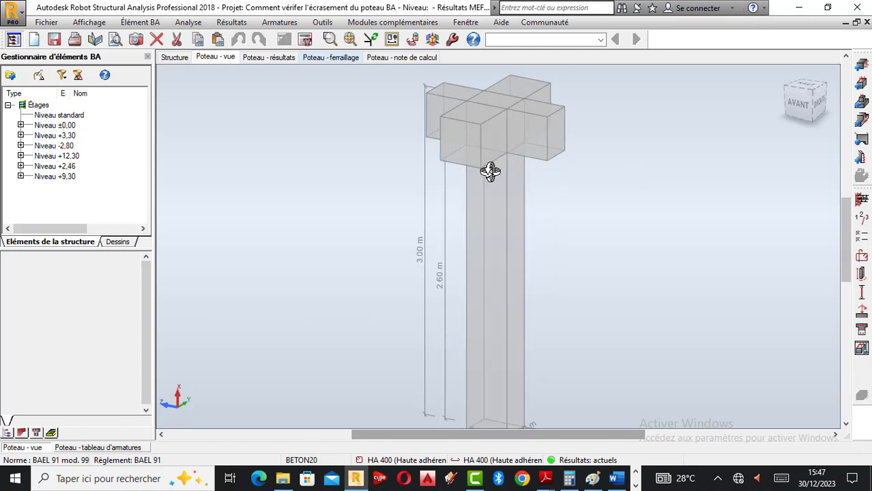
pyautogui.scroll(-1, 490, 171)
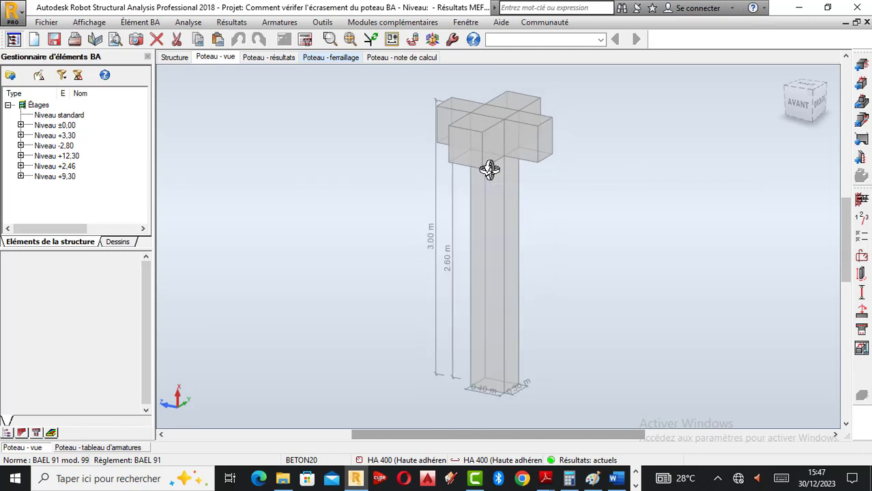
pyautogui.scroll(-1, 472, 153)
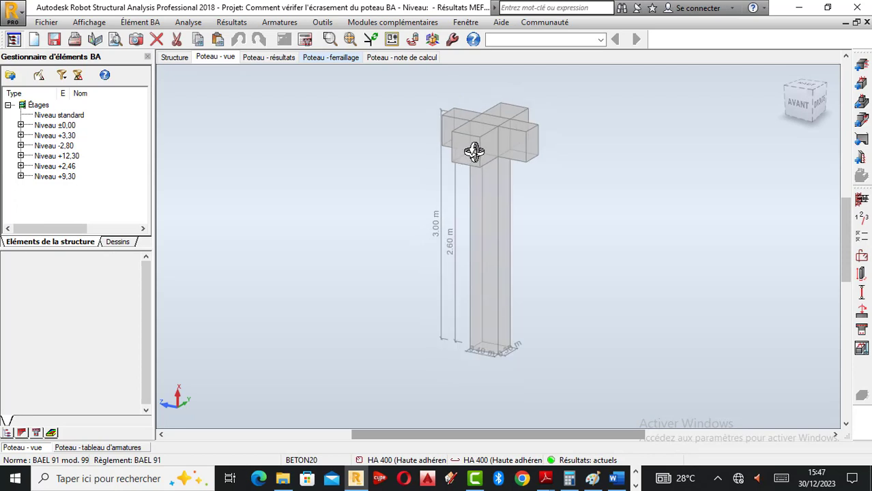
pyautogui.moveTo(475, 151); pyautogui.dragTo(509, 188)
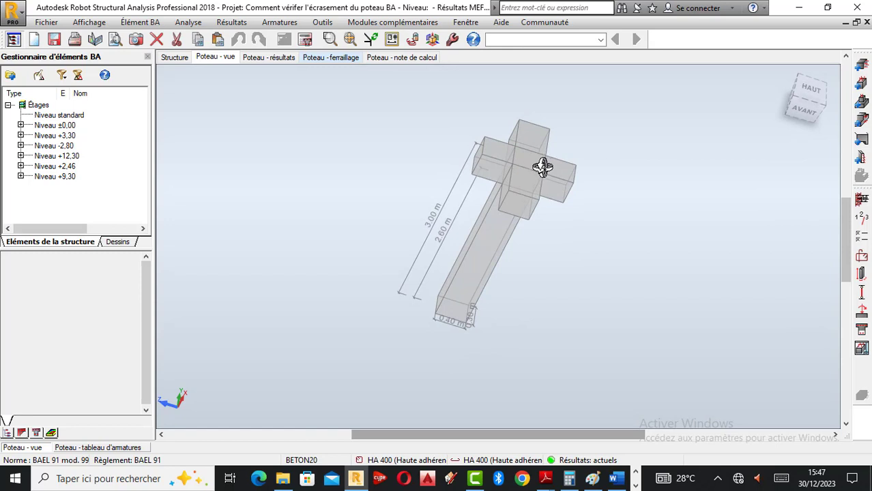
pyautogui.scroll(1, 532, 168)
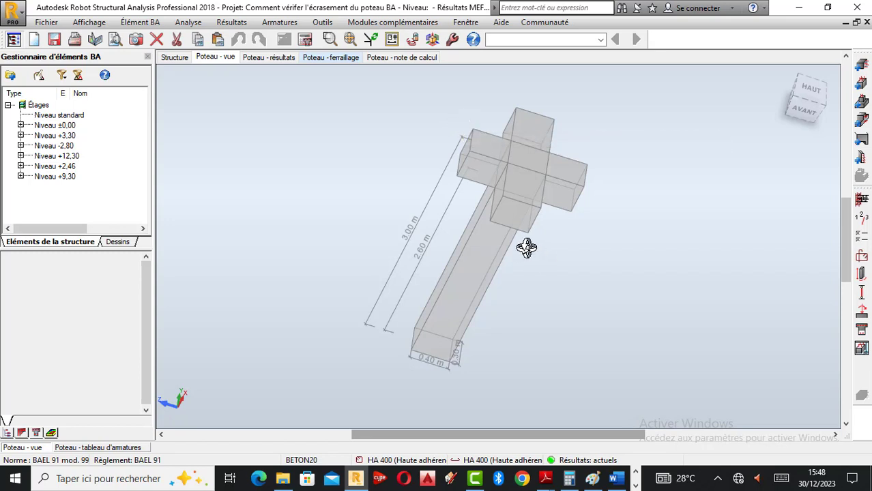
pyautogui.scroll(1, 498, 201)
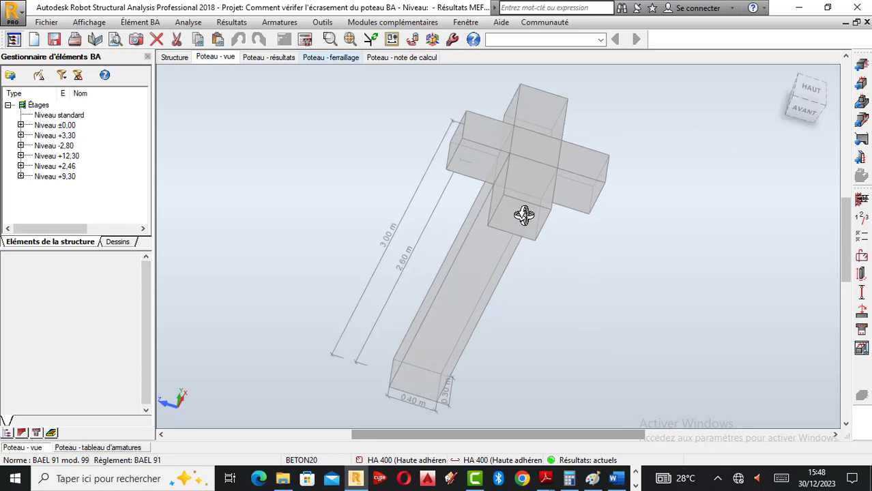
# Step: Generate the column's execution drawing and examine the reinforcement and dimensions in section A-A and on the full sheet
pyautogui.click(861, 348)
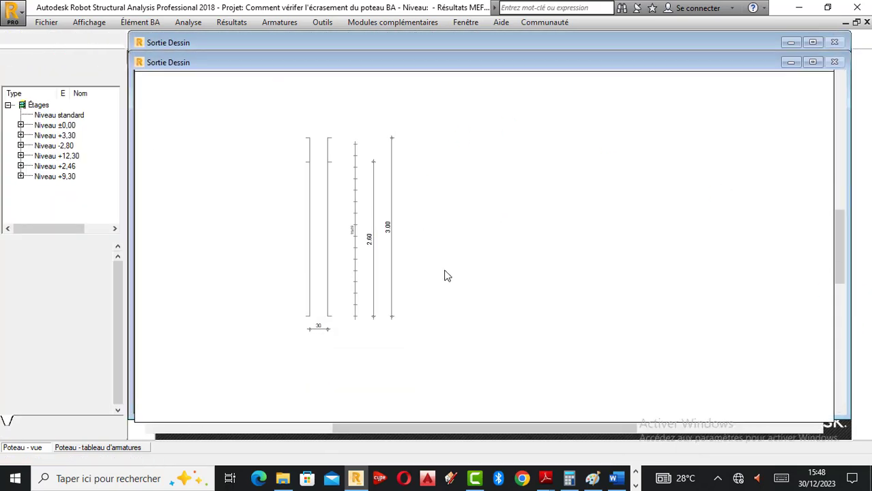
pyautogui.scroll(2, 533, 324)
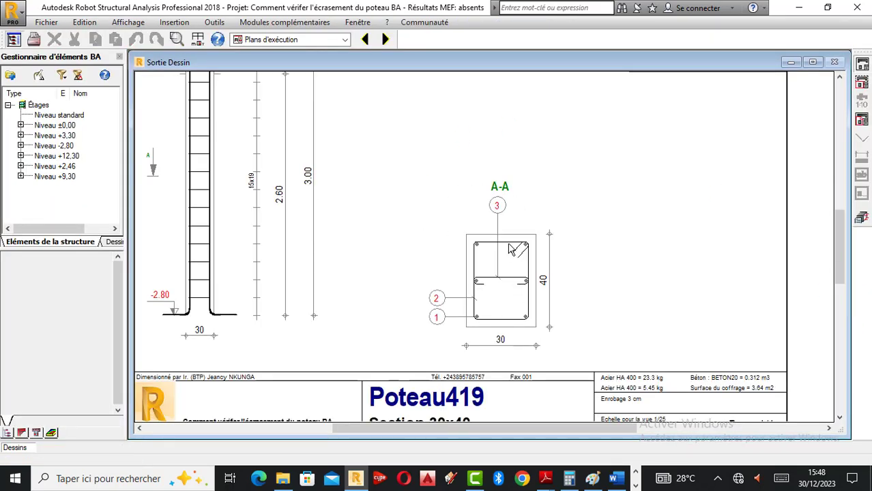
pyautogui.scroll(2, 508, 249)
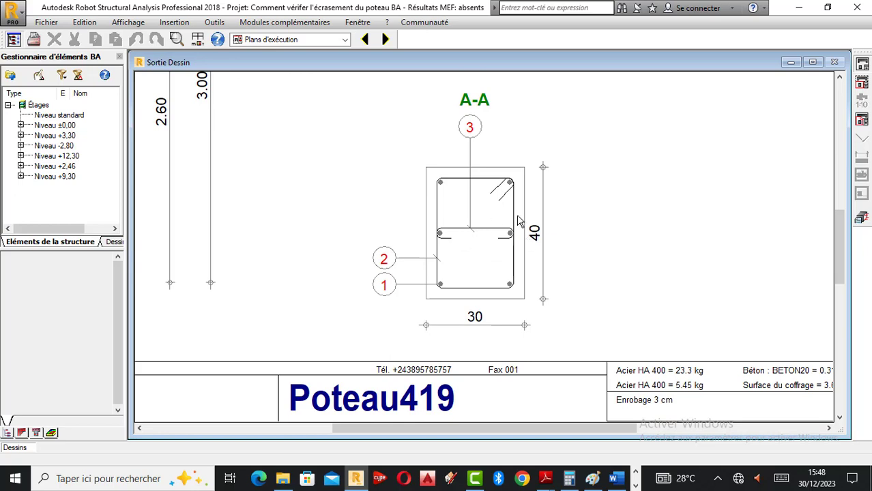
pyautogui.scroll(2, 519, 222)
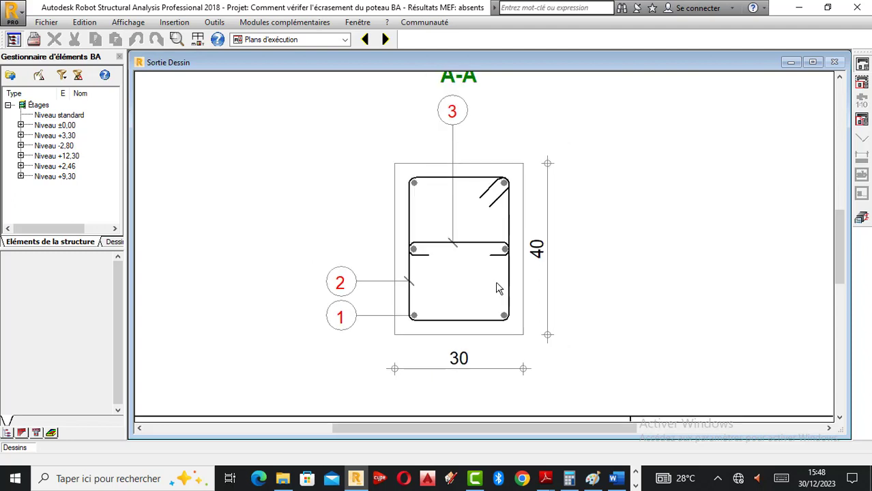
pyautogui.scroll(-1, 499, 283)
pyautogui.scroll(-2, 531, 290)
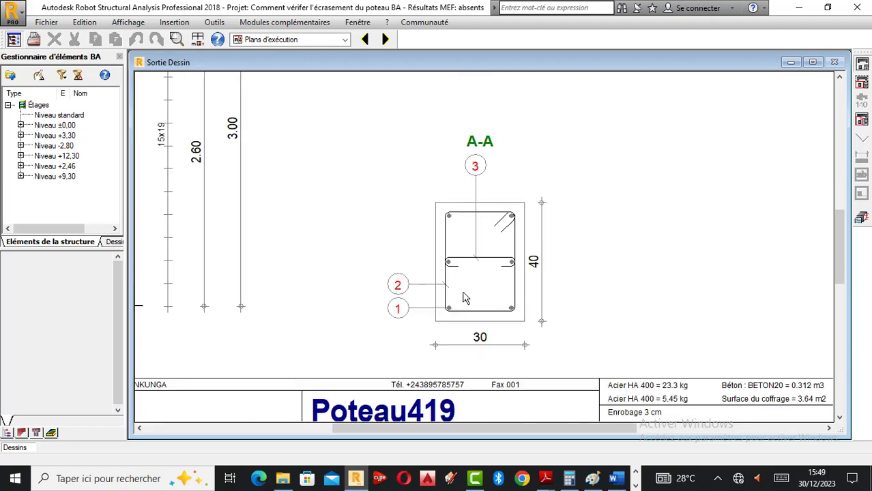
pyautogui.scroll(3, 464, 297)
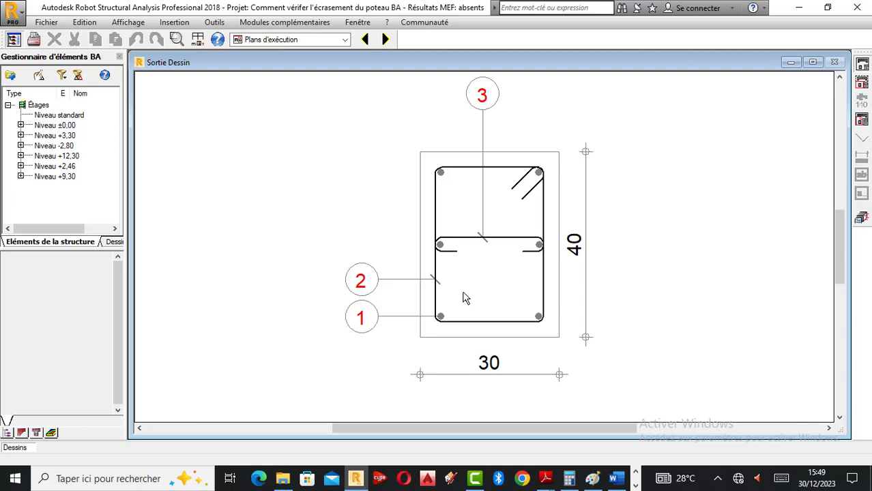
pyautogui.scroll(-2, 503, 279)
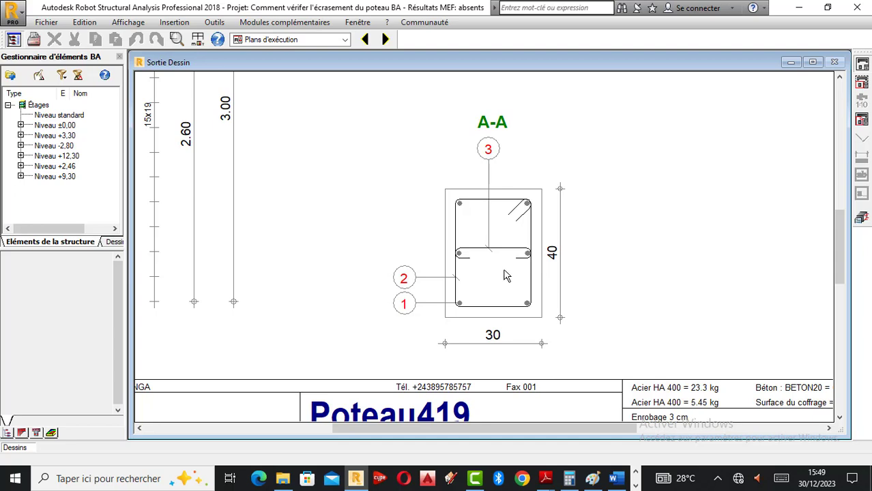
pyautogui.scroll(-1, 504, 276)
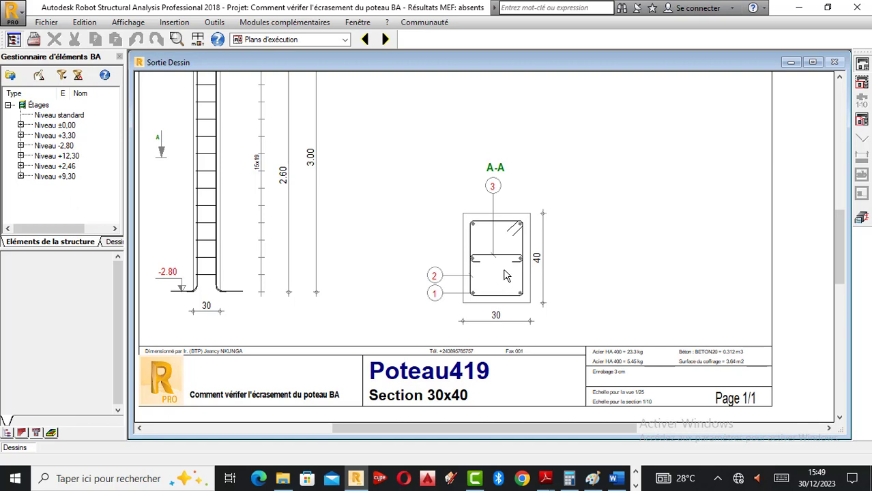
pyautogui.scroll(-2, 520, 306)
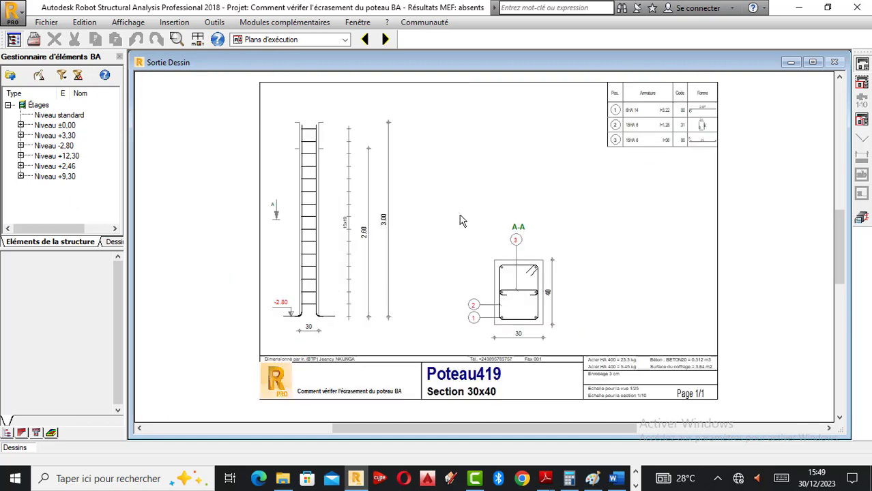
pyautogui.scroll(2, 460, 220)
pyautogui.scroll(-2, 460, 222)
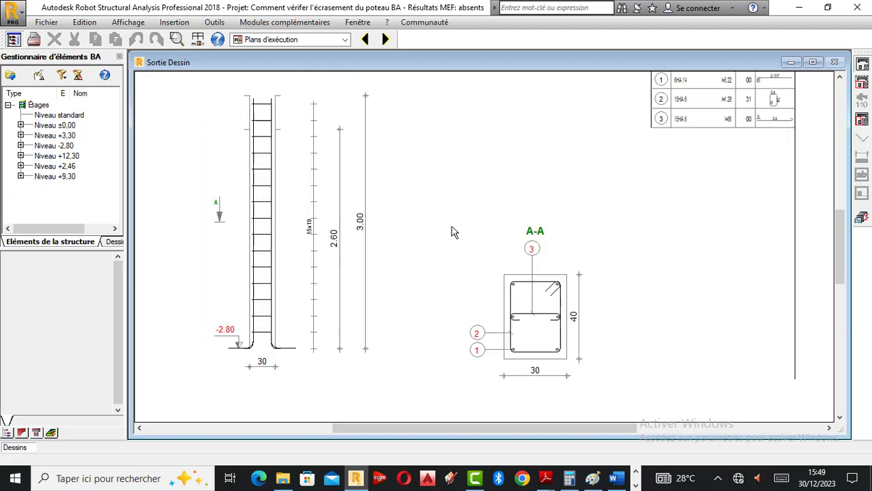
pyautogui.scroll(-1, 454, 234)
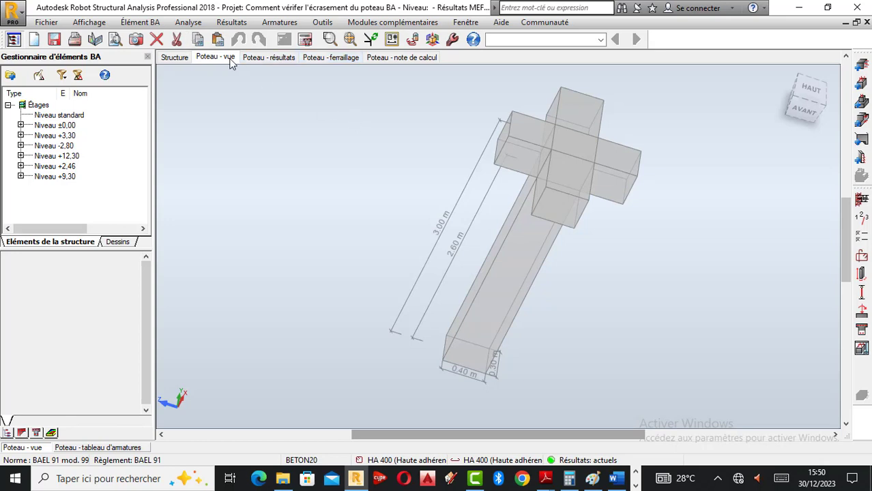
# Step: Display the column results to check the ELU interaction diagram, load table and safety coefficients
pyautogui.click(268, 57)
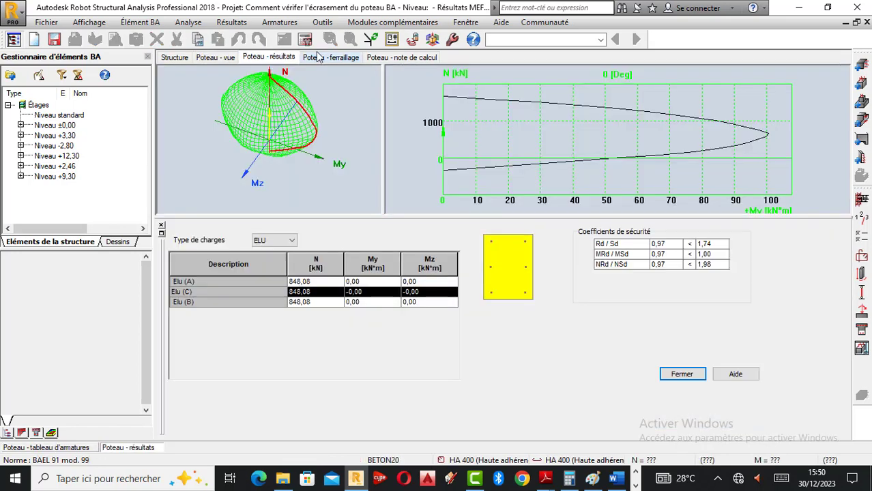
pyautogui.click(319, 57)
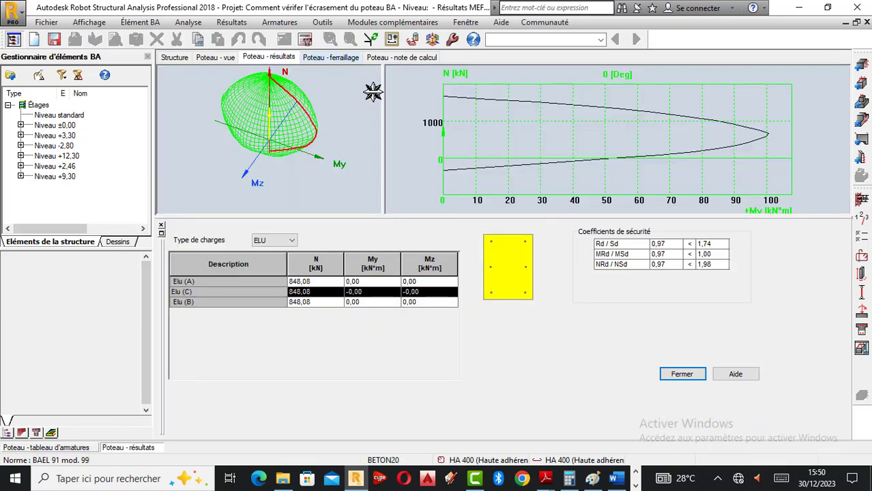
# Step: Open the column's calculation note and skim the materials, geometry, calculation assumptions and loads sections
pyautogui.click(399, 59)
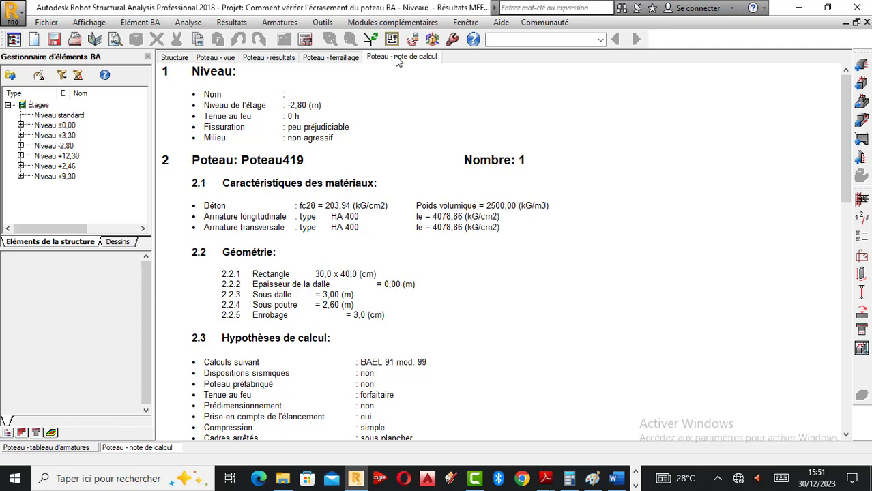
pyautogui.scroll(-2, 431, 188)
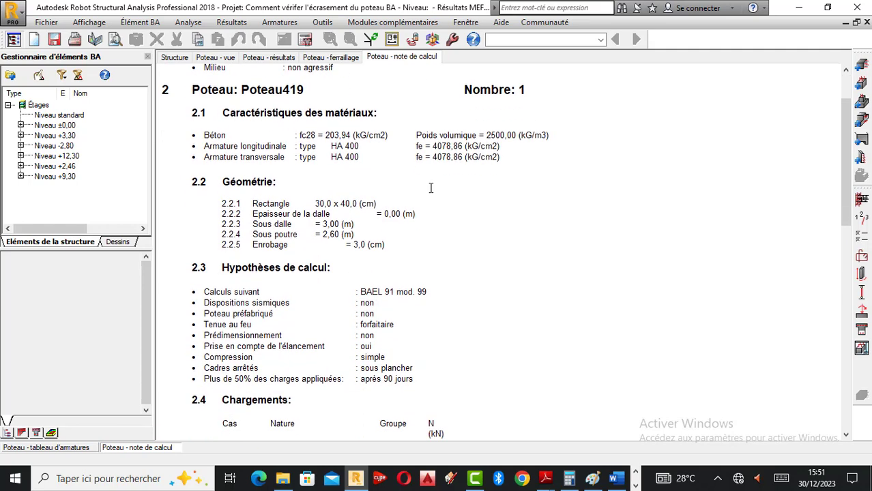
pyautogui.scroll(-1, 431, 188)
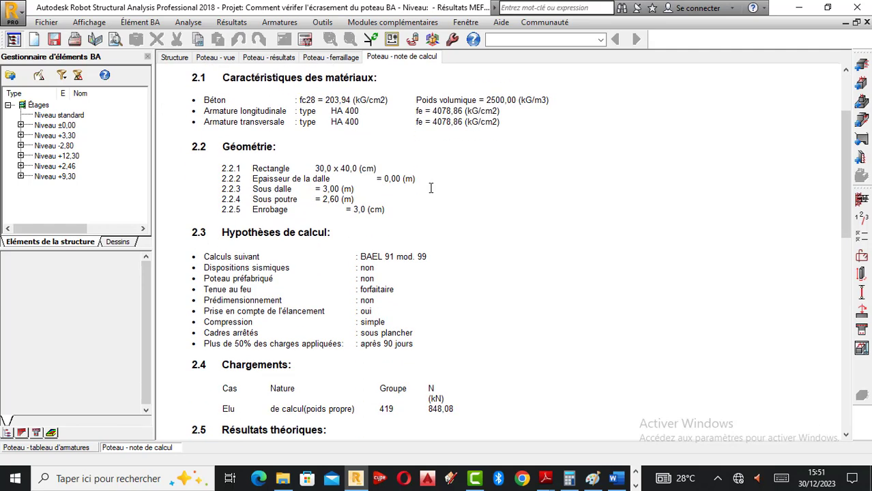
pyautogui.scroll(-3, 431, 188)
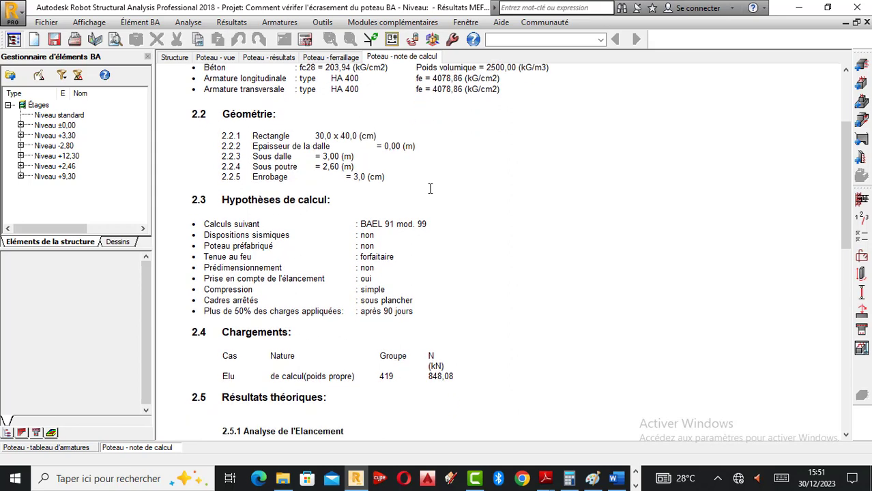
pyautogui.scroll(-3, 431, 188)
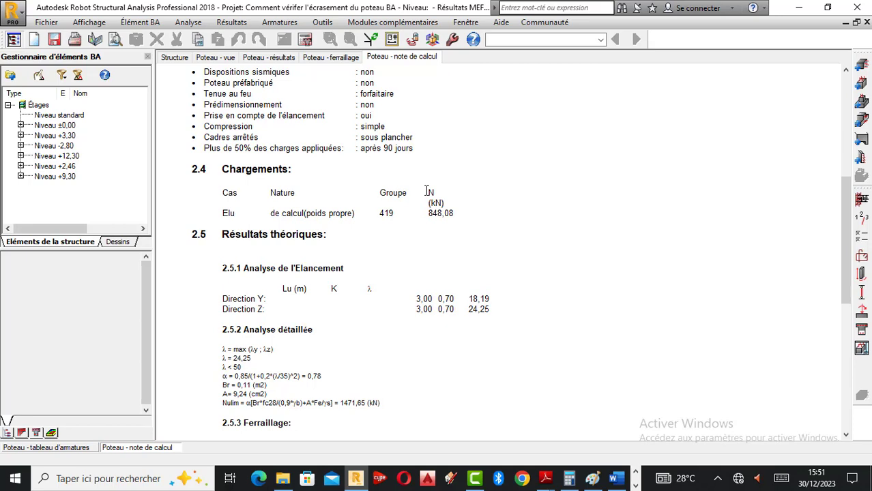
pyautogui.scroll(4, 393, 204)
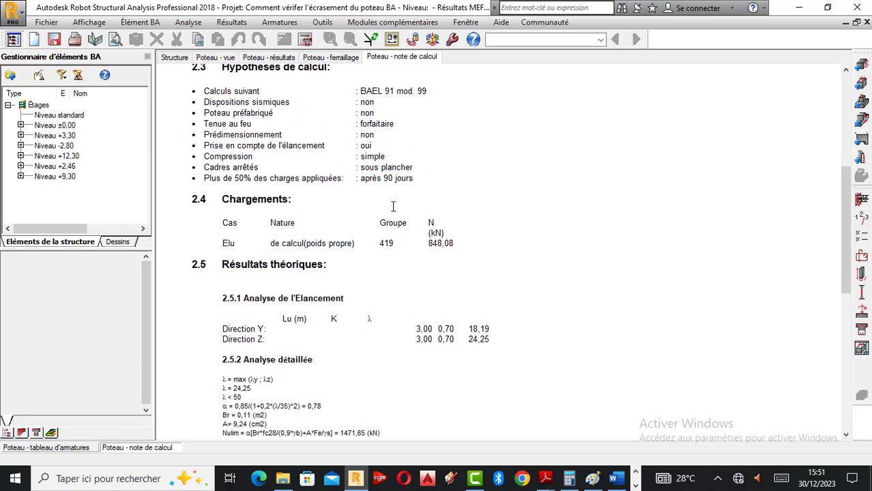
pyautogui.scroll(4, 393, 207)
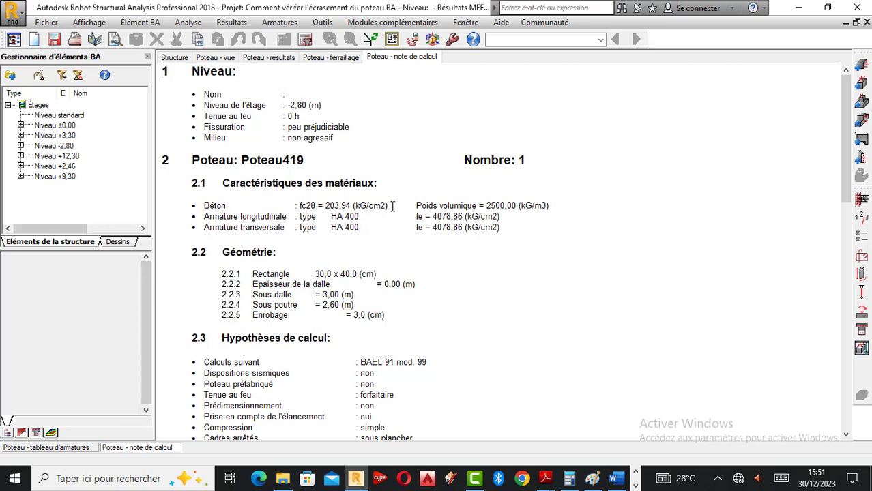
# Step: Read the calculation note from the material characteristics through the slenderness analysis, detailed analysis, reinforcement and quantities
pyautogui.scroll(-3, 342, 199)
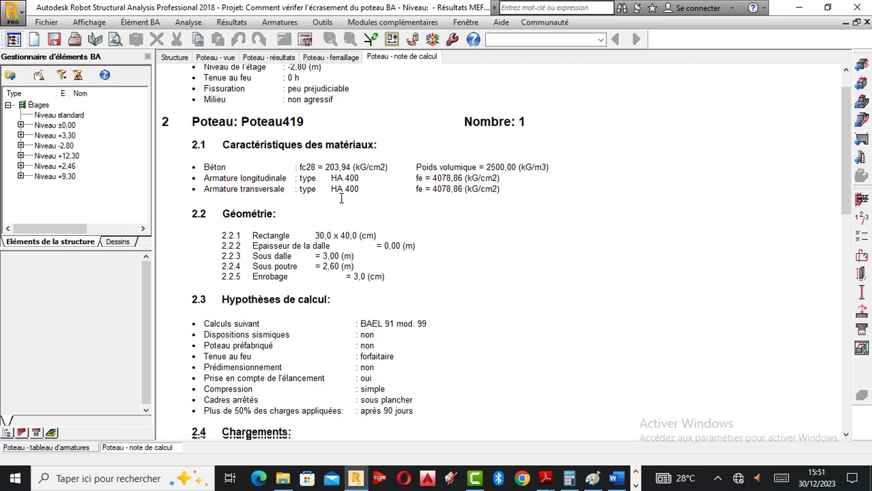
pyautogui.scroll(-3, 342, 199)
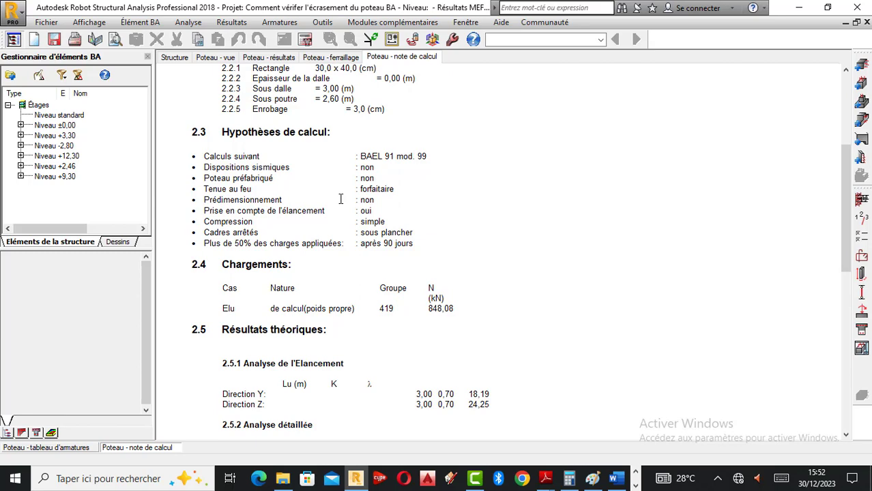
pyautogui.scroll(-3, 381, 220)
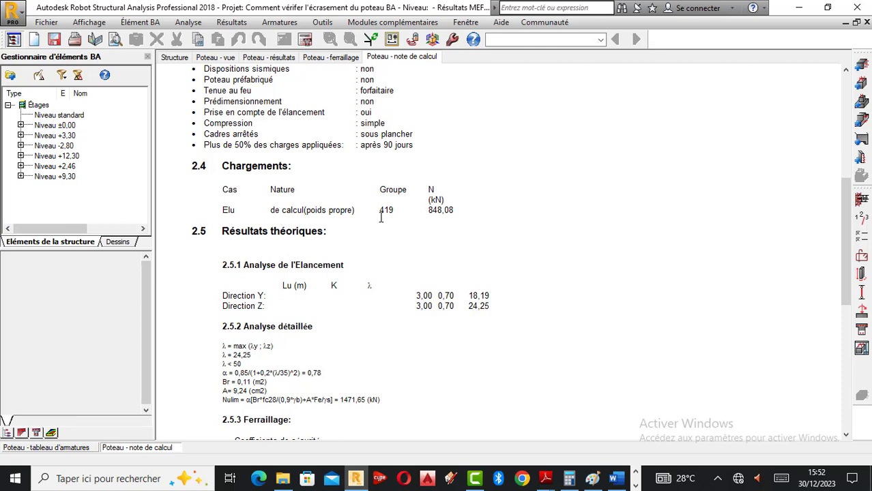
pyautogui.scroll(-2, 374, 232)
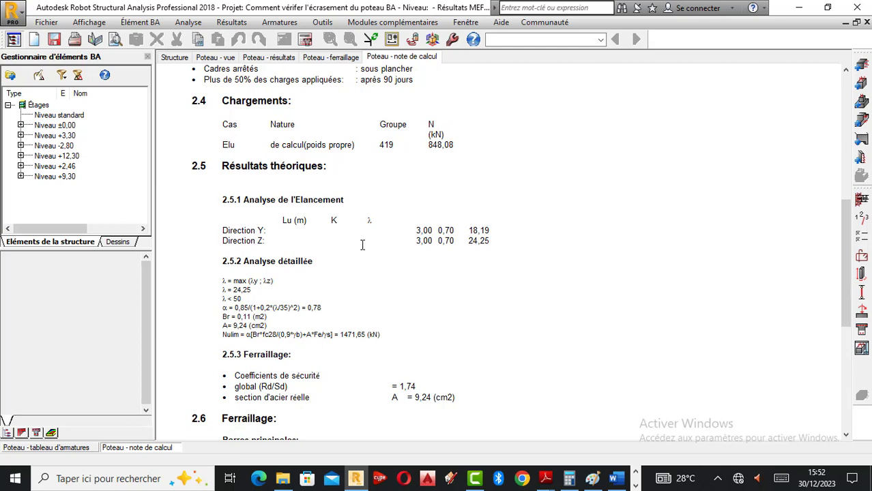
pyautogui.scroll(-3, 363, 250)
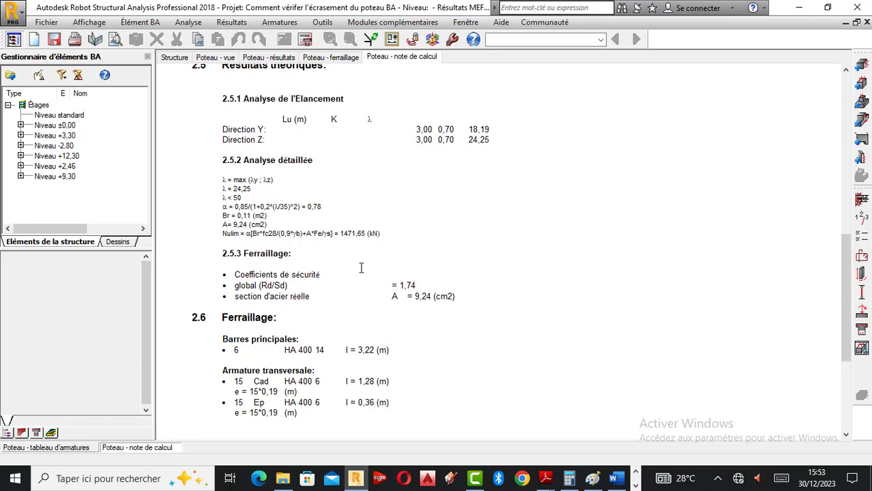
pyautogui.scroll(-3, 359, 270)
pyautogui.scroll(-1, 358, 279)
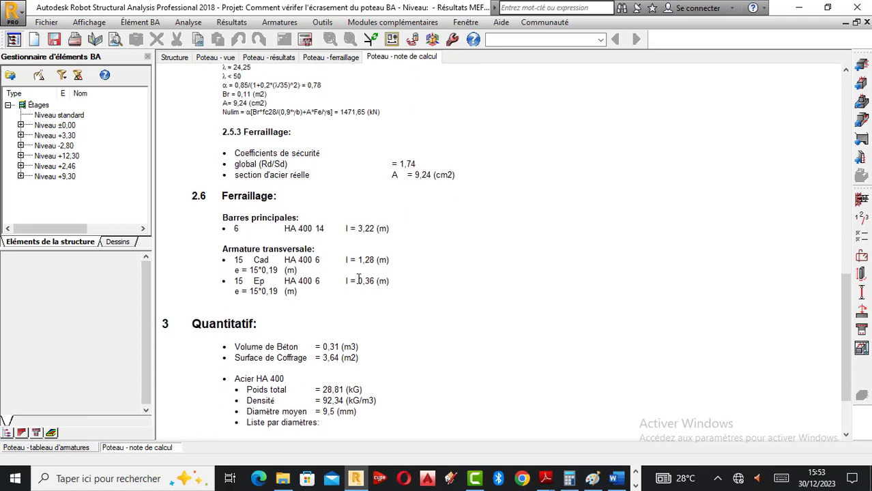
pyautogui.scroll(3, 295, 375)
pyautogui.scroll(1, 294, 322)
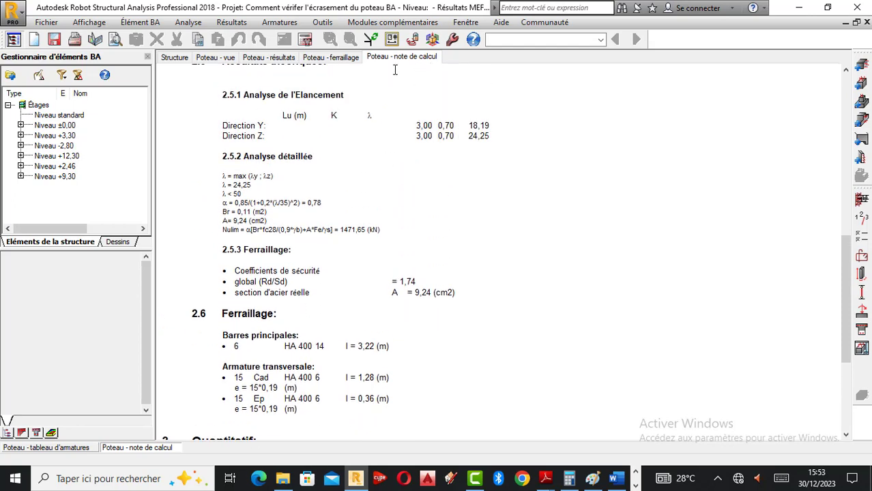
# Step: Alternate between the column's reinforcement view and its ELU results to compare the bar layout with the safety coefficients
pyautogui.click(322, 60)
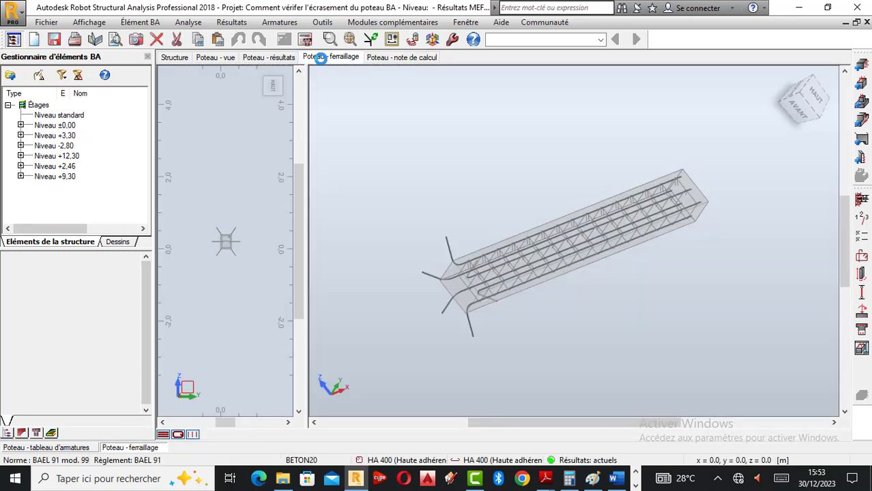
pyautogui.click(259, 58)
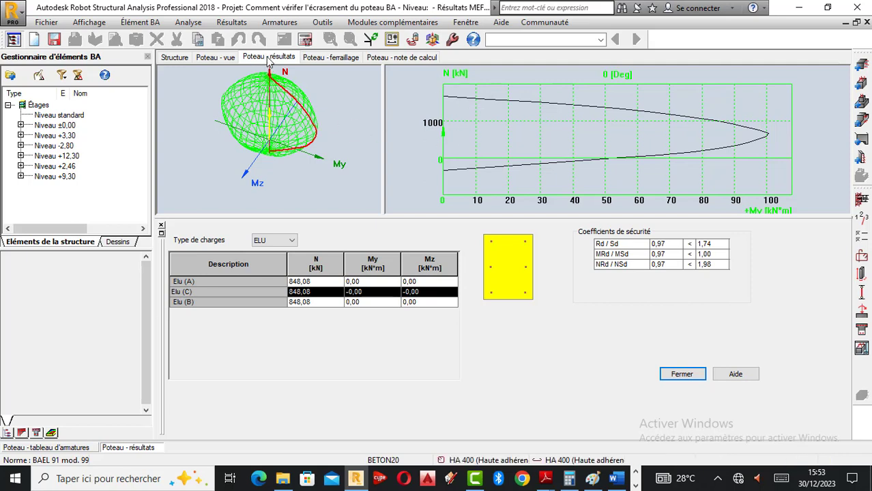
pyautogui.click(318, 57)
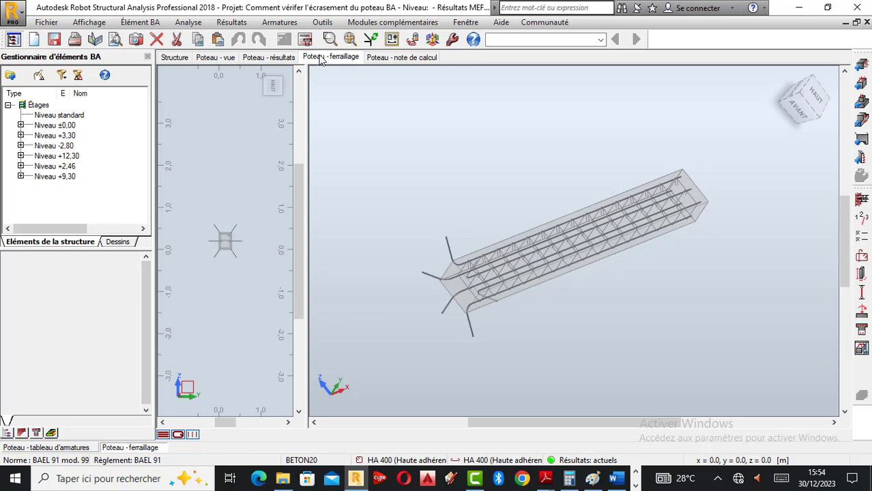
pyautogui.click(270, 57)
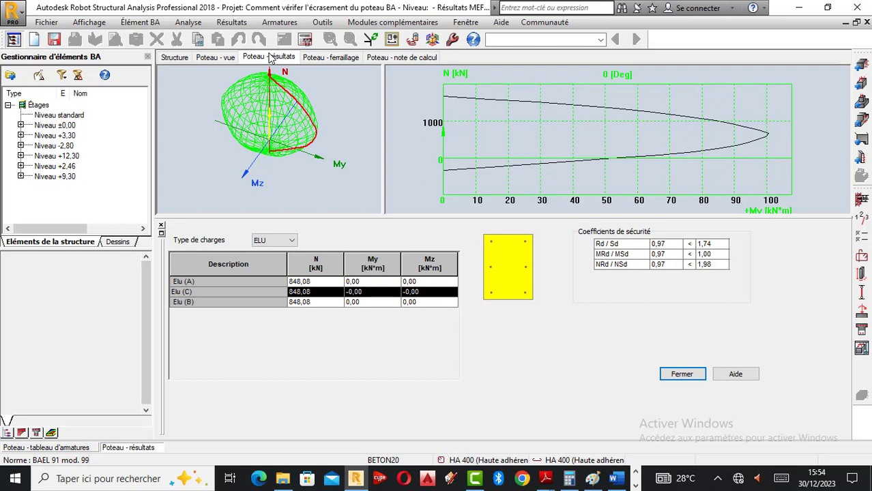
pyautogui.click(317, 58)
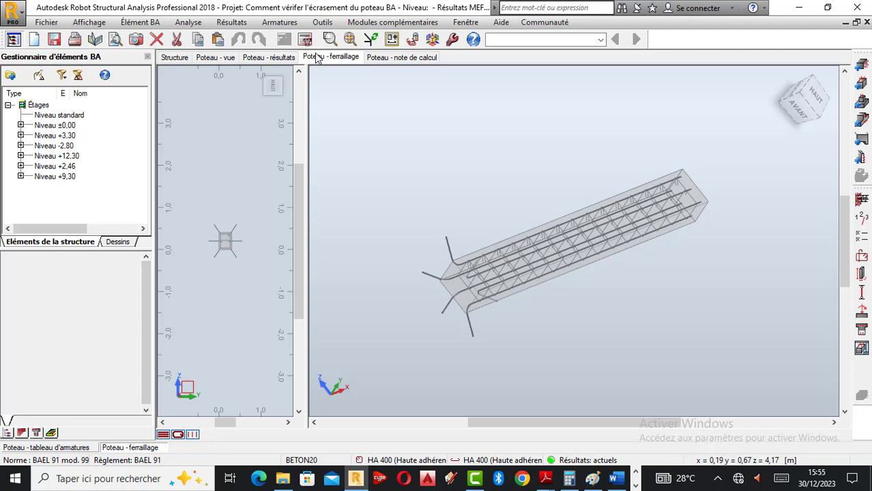
# Step: Review the slenderness, detailed analysis, geometry, calculation assumptions and loads in the column's calculation note
pyautogui.click(411, 59)
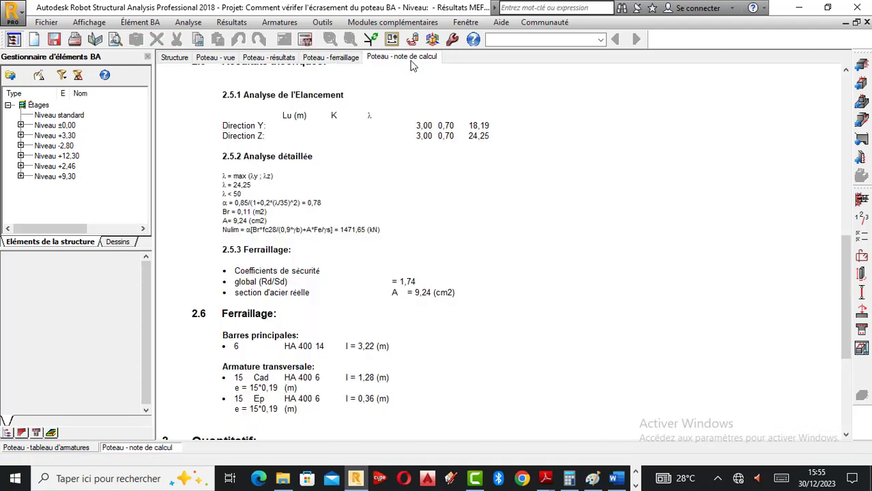
pyautogui.scroll(2, 281, 247)
pyautogui.scroll(5, 281, 248)
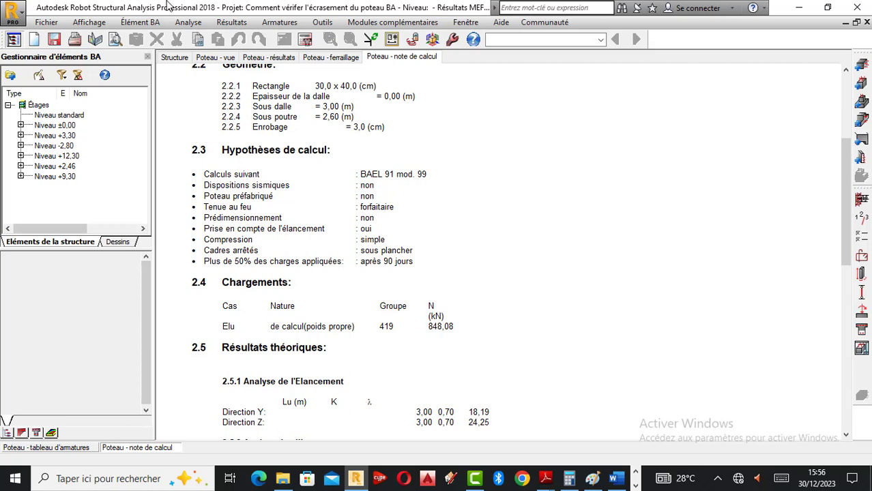
# Step: Display the column results to review the ELU loads, interaction diagram and safety coefficients
pyautogui.click(277, 59)
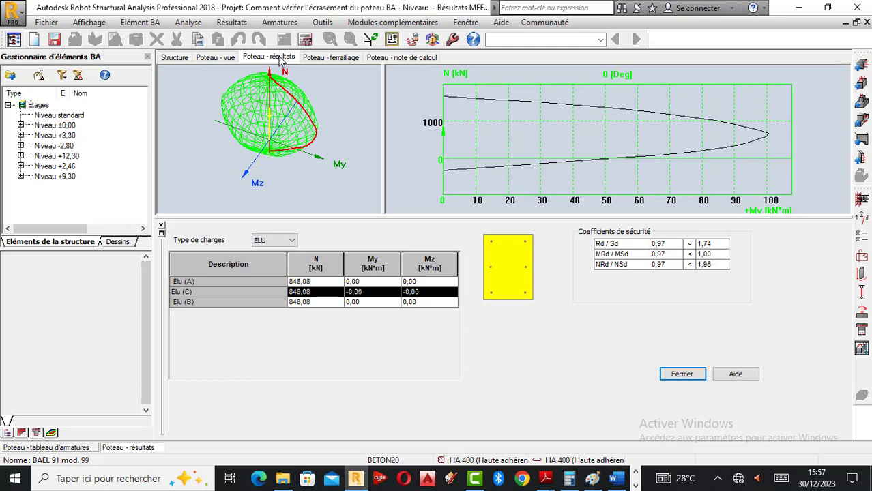
pyautogui.click(636, 472)
pyautogui.click(636, 486)
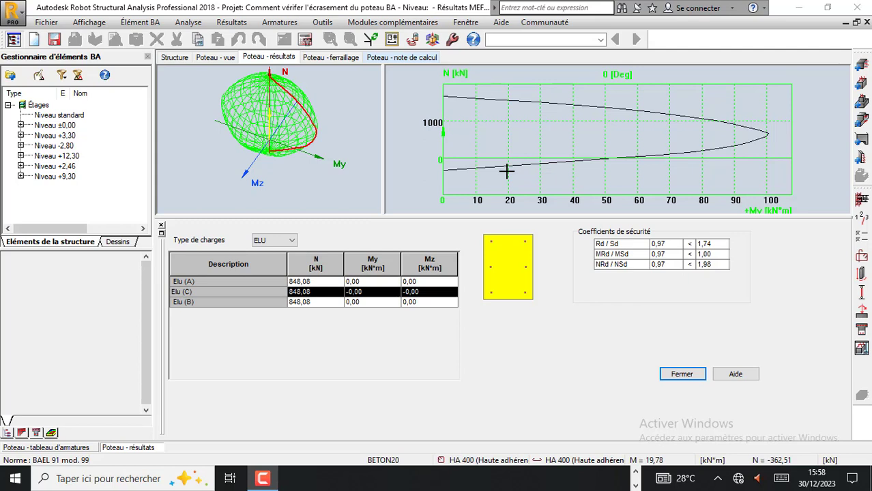
# Step: Generate the column's execution drawing from the reinforcement view, examine section A-A, and return to the column
pyautogui.click(329, 57)
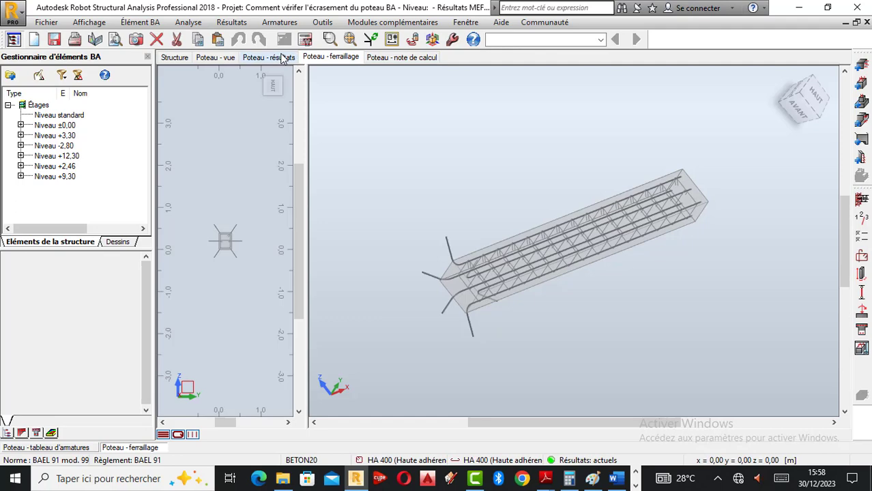
pyautogui.click(862, 350)
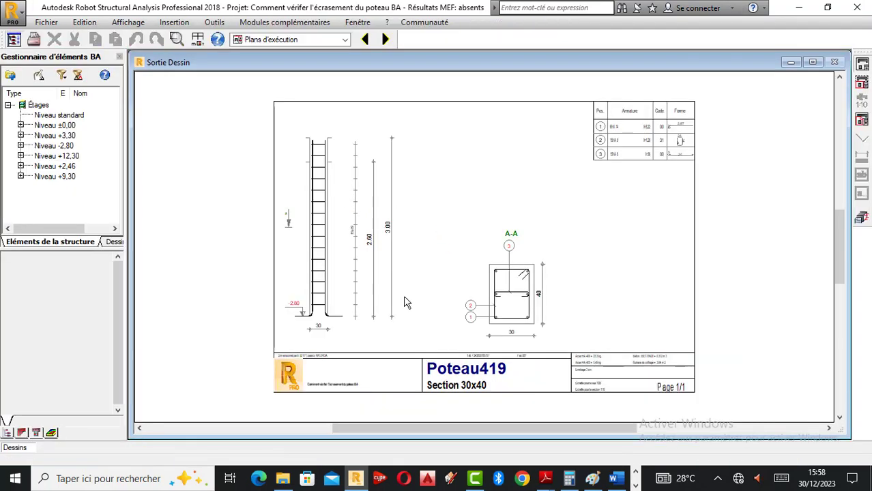
pyautogui.scroll(2, 526, 323)
pyautogui.scroll(2, 570, 314)
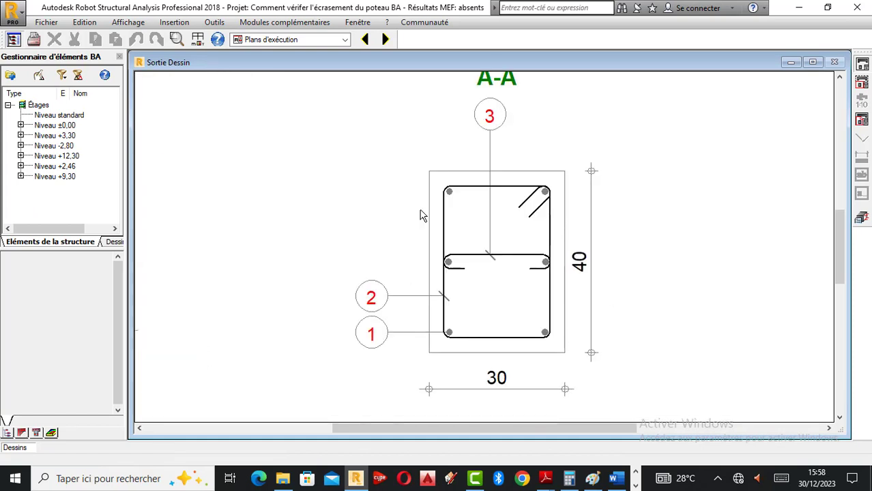
pyautogui.scroll(-1, 503, 225)
pyautogui.scroll(-1, 530, 305)
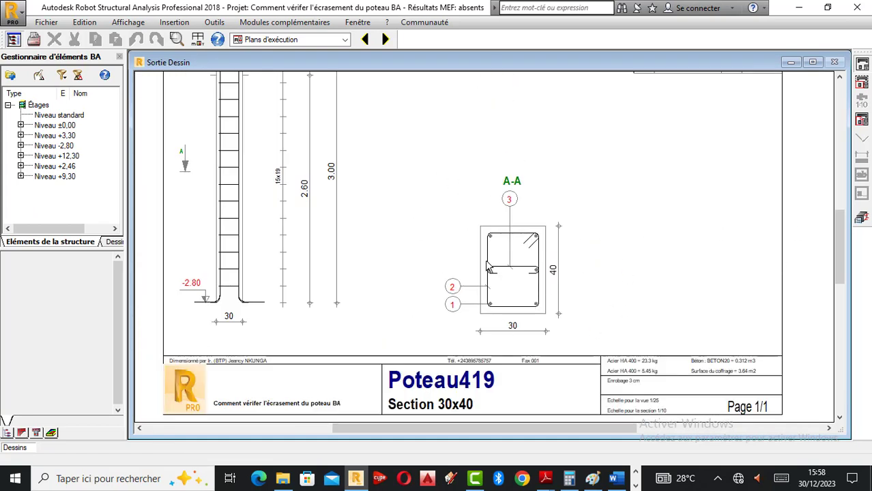
pyautogui.scroll(1, 490, 266)
pyautogui.click(864, 228)
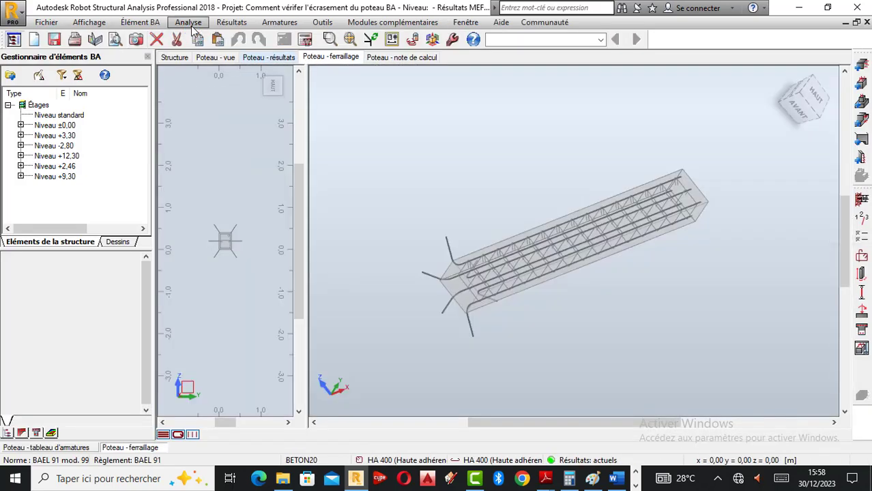
# Step: In the drawing parameters, enable the bars' number and diameter, length and spacing, plus the longitudinal reinforcement description in the section
pyautogui.click(194, 28)
pyautogui.click(249, 166)
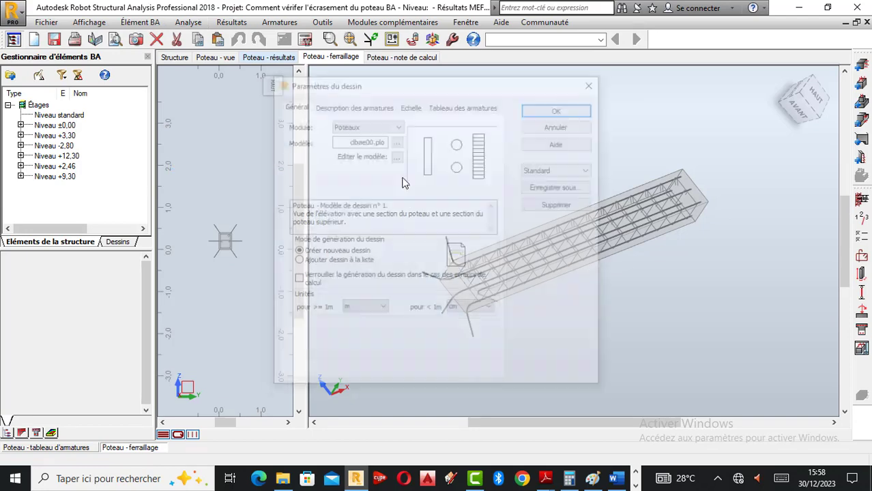
pyautogui.click(333, 105)
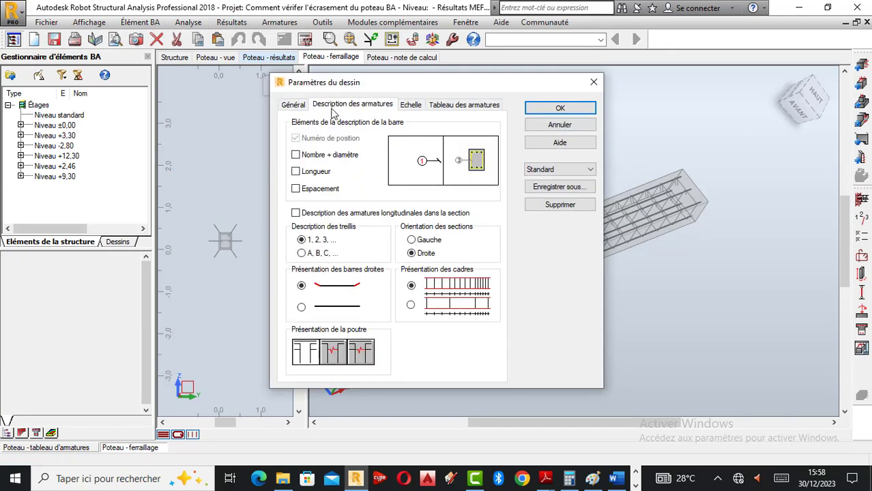
pyautogui.click(306, 157)
pyautogui.click(309, 175)
pyautogui.click(307, 191)
pyautogui.click(303, 214)
# Step: Add the number of pieces and steel type to the drawing's reinforcement table and apply the parameters
pyautogui.click(477, 106)
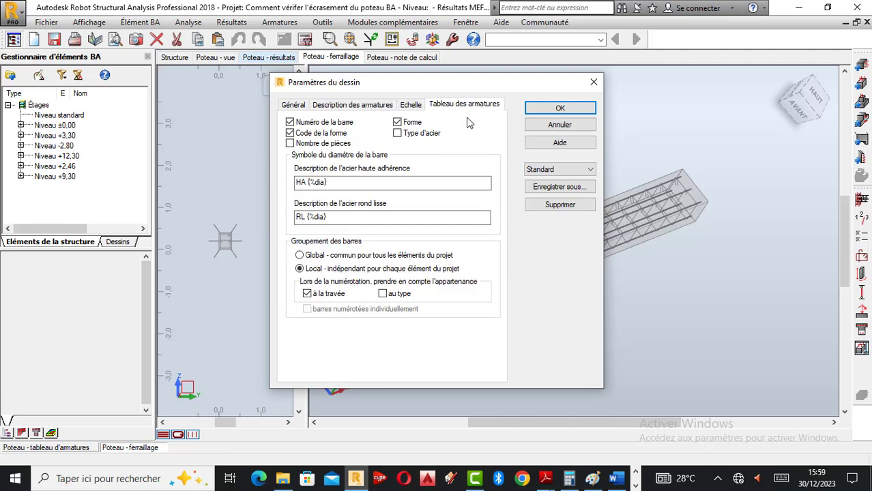
pyautogui.click(308, 143)
pyautogui.click(413, 134)
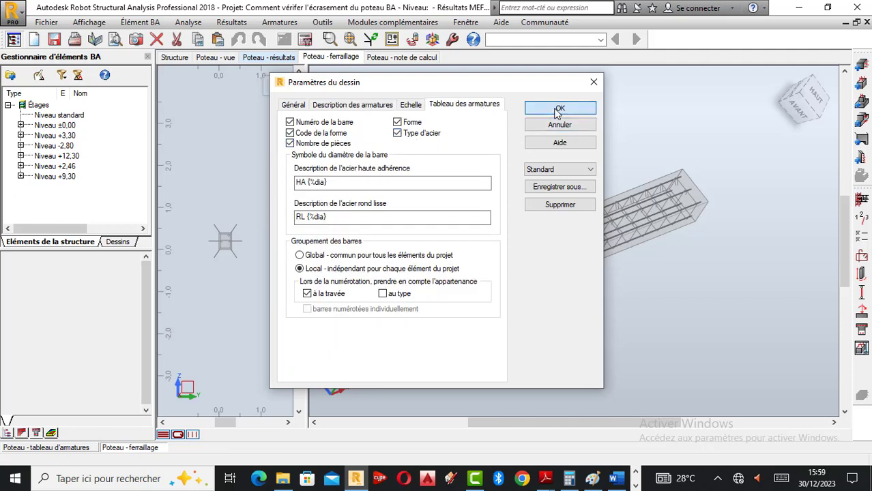
pyautogui.click(558, 111)
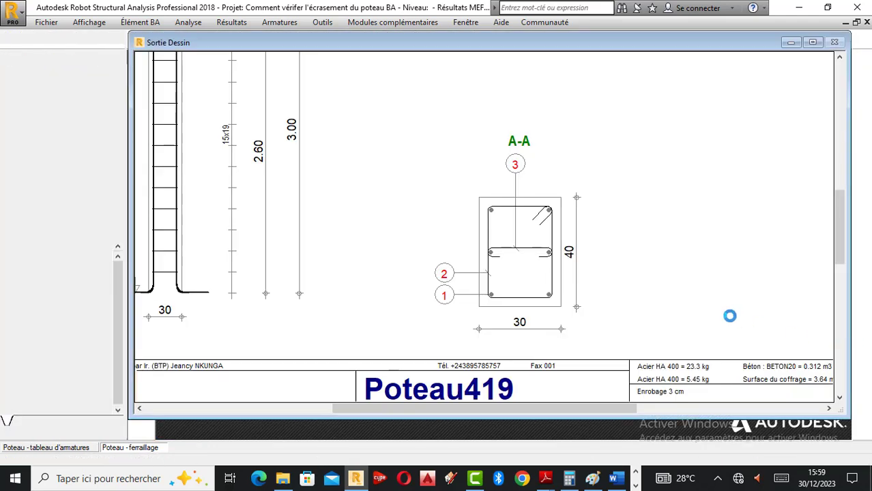
# Step: Regenerate the execution drawing and examine the bar labels in section A-A, the column elevation and the reinforcement table
pyautogui.scroll(3, 540, 324)
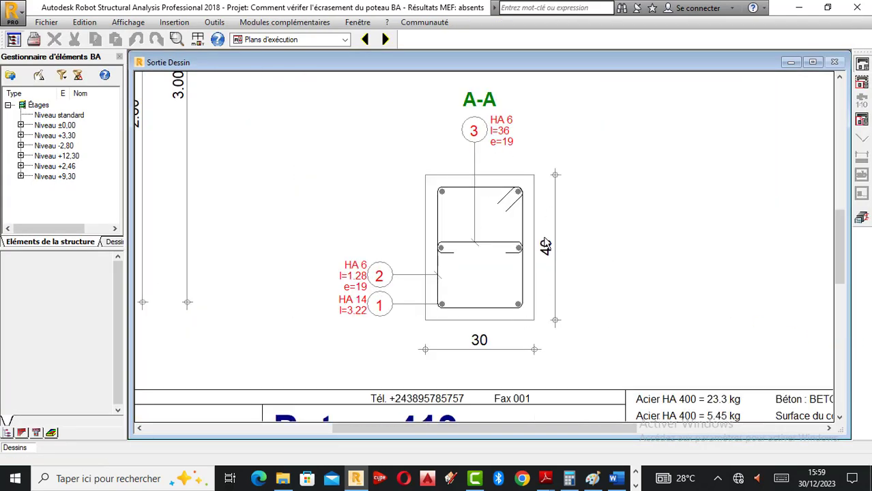
pyautogui.scroll(-2, 545, 246)
pyautogui.scroll(2, 507, 235)
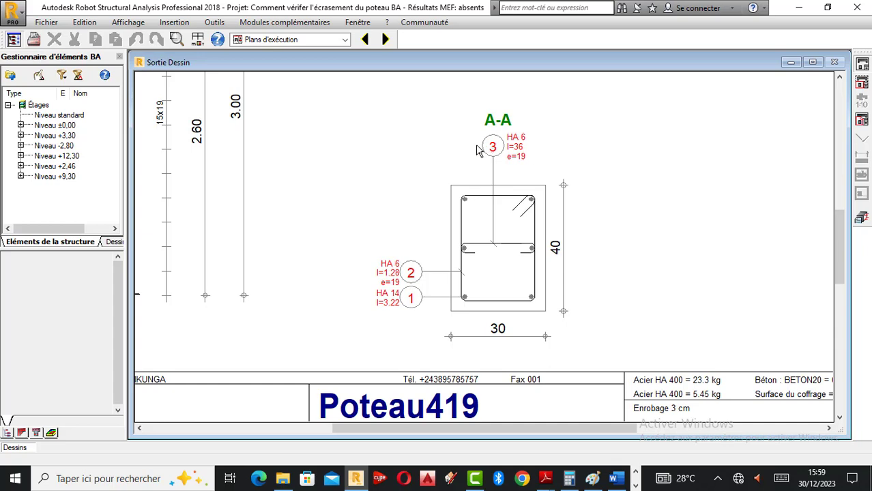
pyautogui.scroll(-2, 593, 231)
pyautogui.scroll(1, 486, 277)
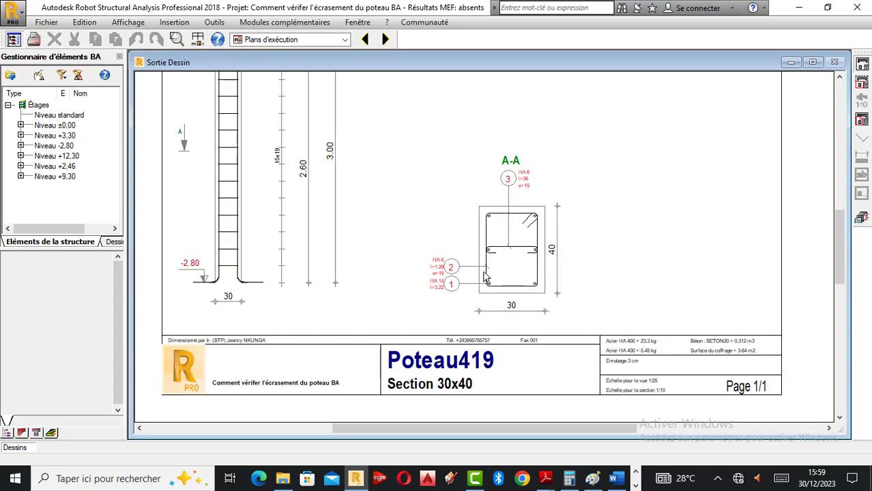
pyautogui.scroll(-3, 486, 278)
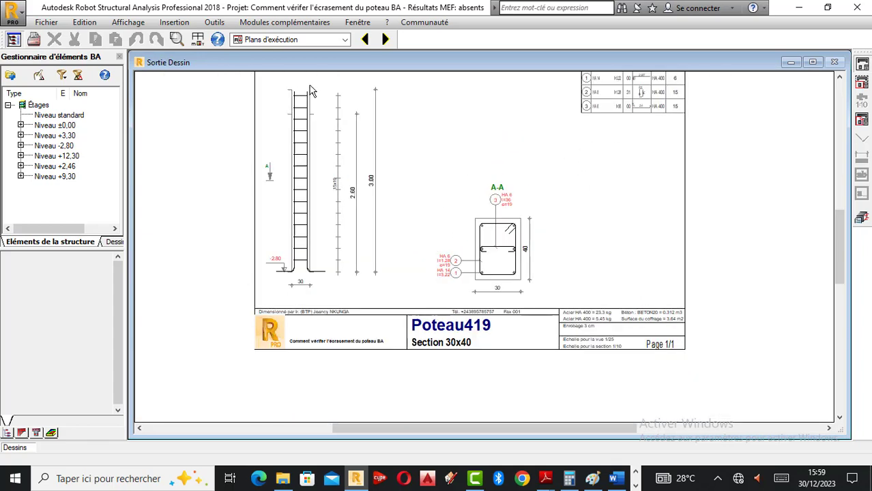
pyautogui.scroll(3, 311, 91)
pyautogui.scroll(-1, 315, 146)
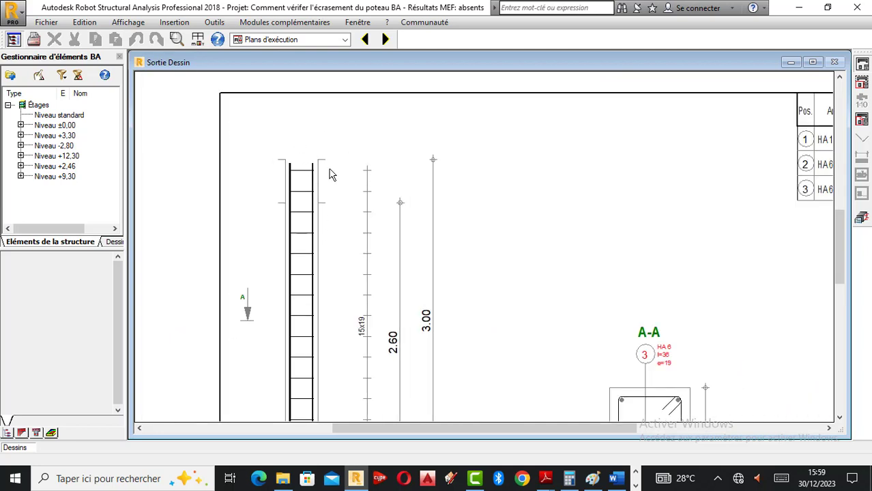
pyautogui.scroll(-1, 328, 174)
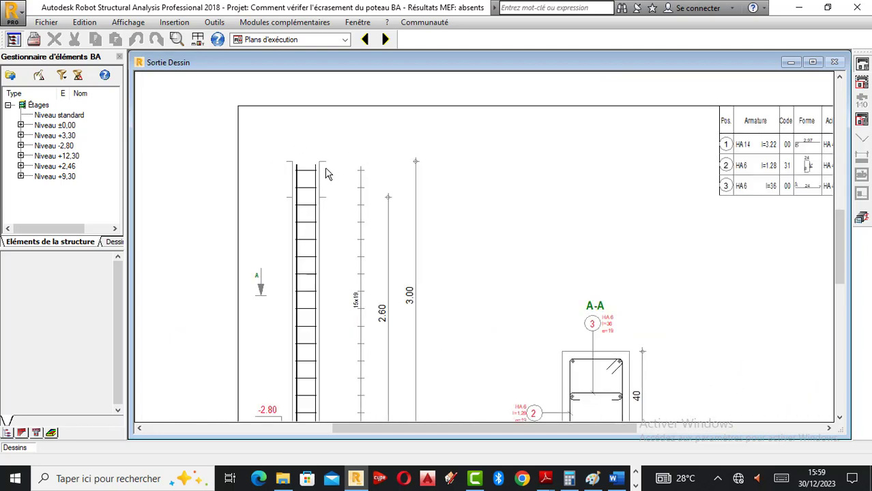
pyautogui.scroll(-1, 326, 175)
pyautogui.scroll(1, 448, 278)
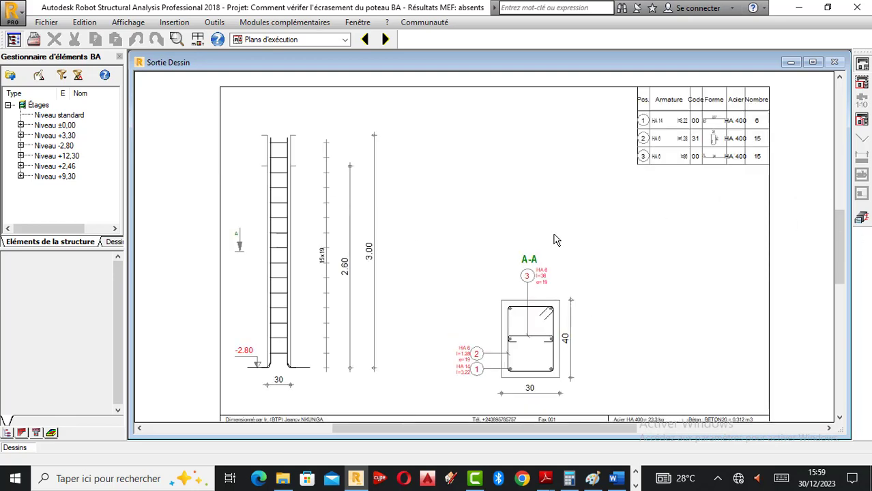
# Step: Inspect the longitudinal bars, stirrups and crosstie in section A-A up close with their diameter, length and spacing labels
pyautogui.scroll(3, 529, 372)
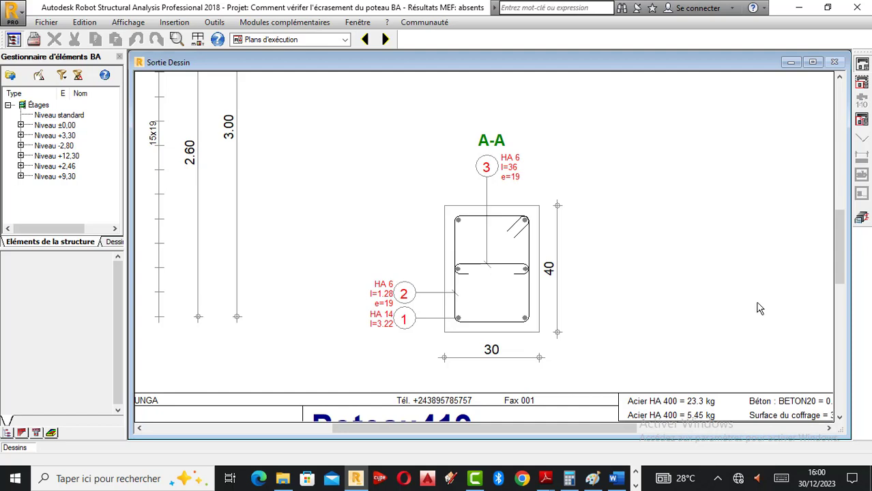
pyautogui.scroll(-1, 767, 314)
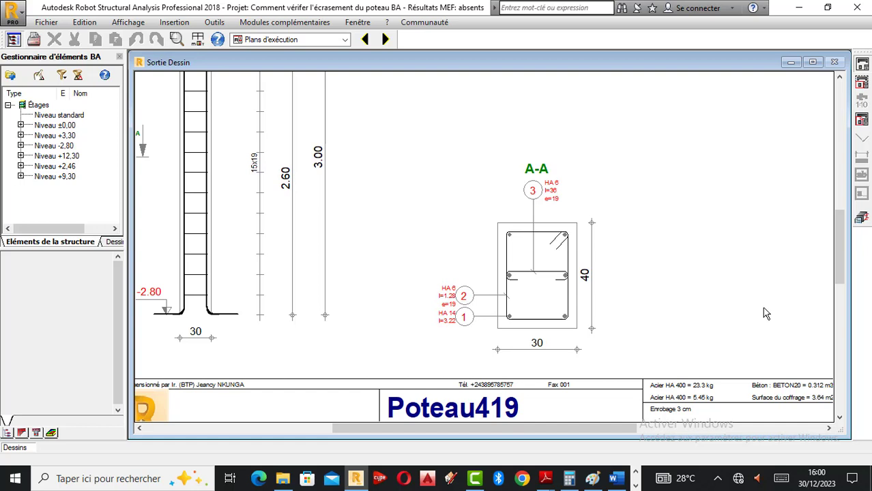
pyautogui.scroll(-1, 614, 269)
pyautogui.scroll(1, 565, 271)
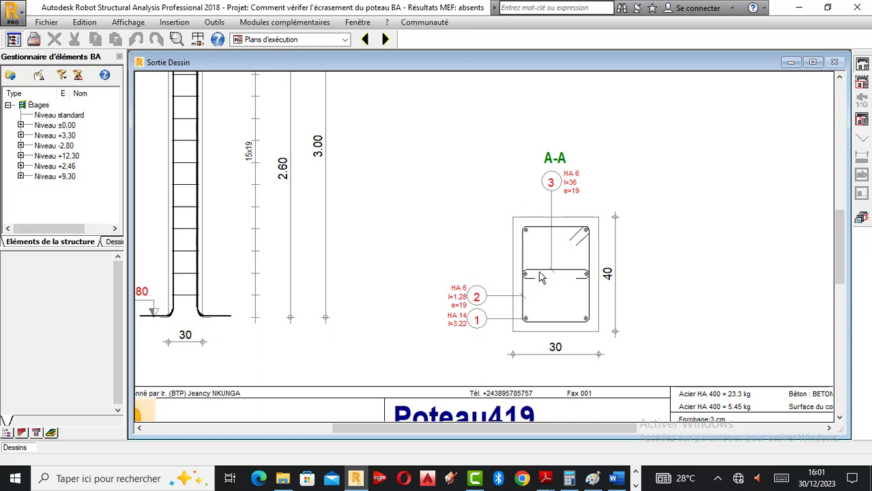
# Step: Leave the execution drawing and display the column results to recheck the ELU loads and safety coefficients
pyautogui.click(863, 218)
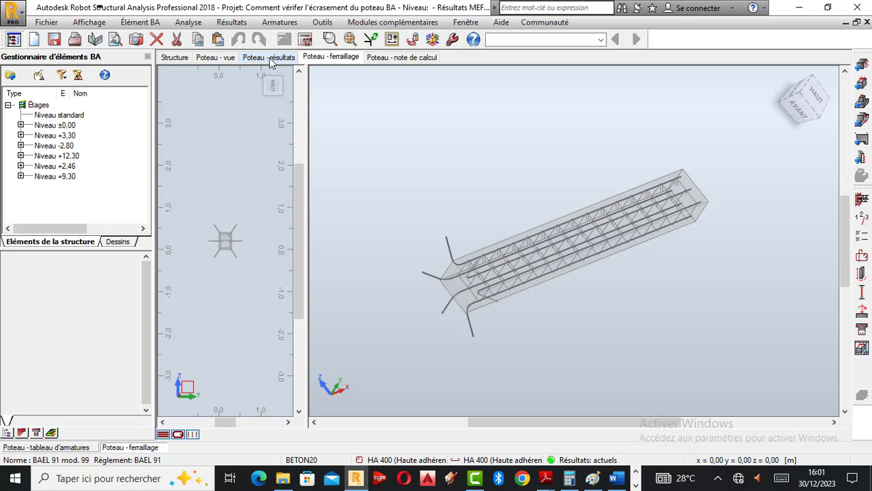
pyautogui.scroll(-3, 516, 188)
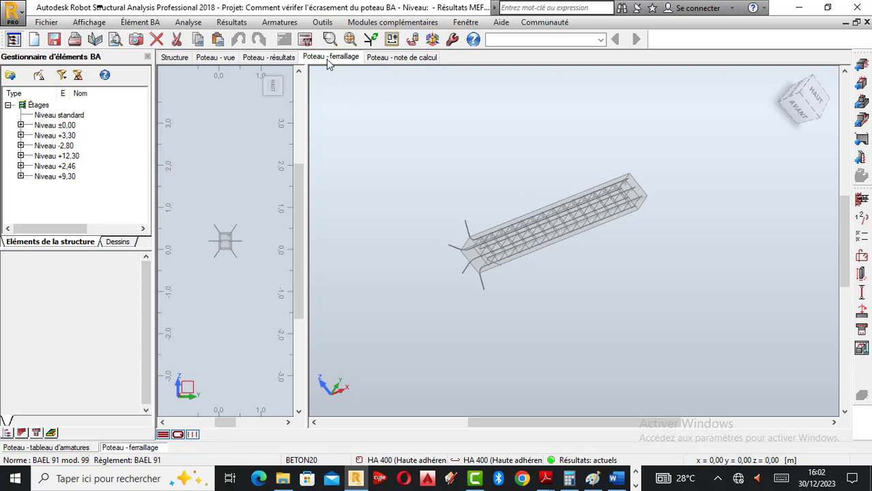
pyautogui.click(276, 59)
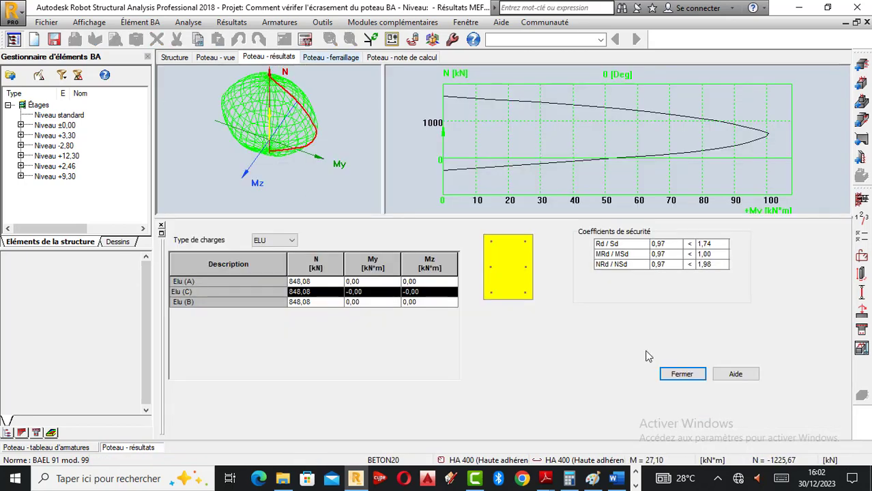
# Step: Switch to Calculator, clear its previous calculation, and return to the column results
pyautogui.click(569, 479)
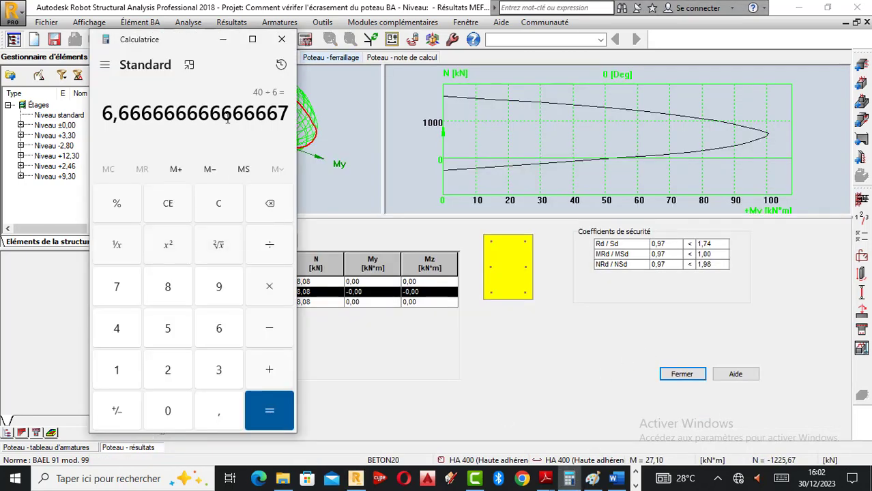
pyautogui.click(219, 215)
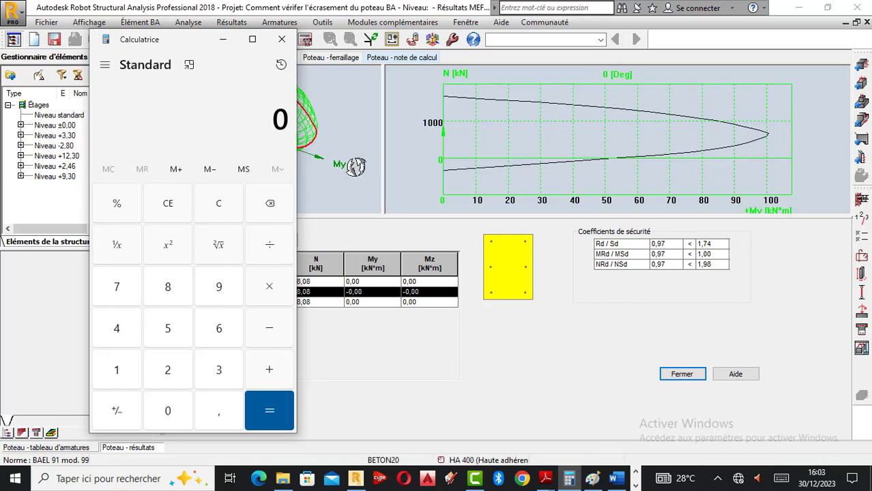
pyautogui.click(534, 374)
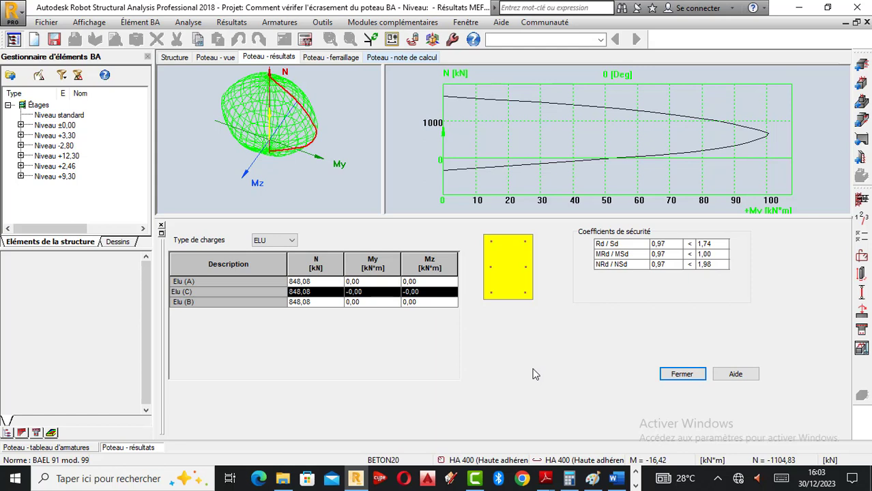
# Step: Review the column's BAEL 91 calculation options for general settings, concrete, longitudinal steel and transverse steel, and accept them
pyautogui.click(863, 240)
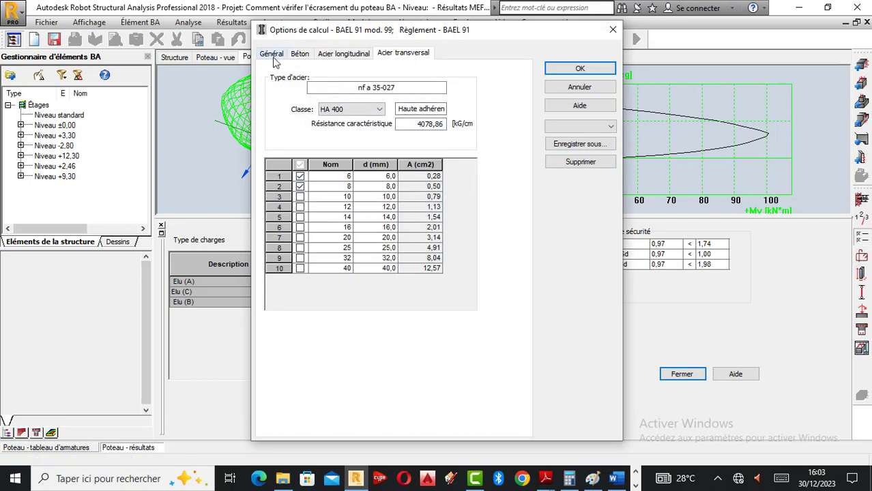
pyautogui.click(274, 59)
pyautogui.click(295, 59)
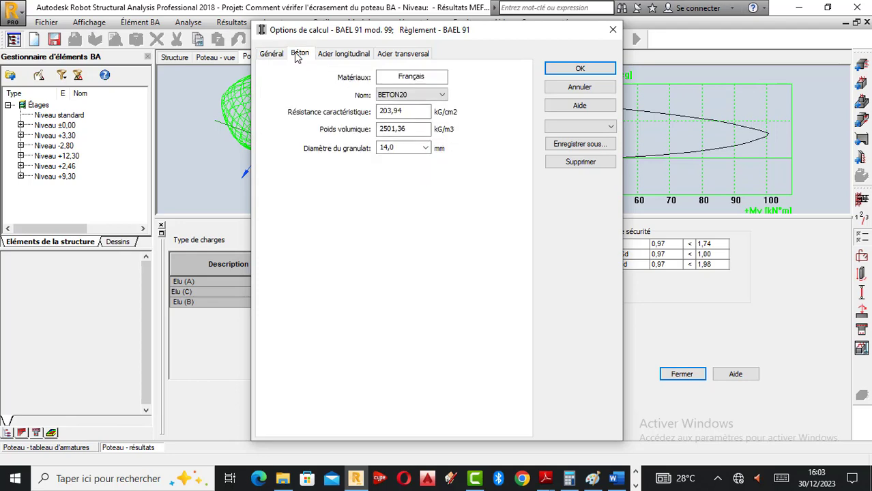
pyautogui.click(334, 55)
pyautogui.click(405, 53)
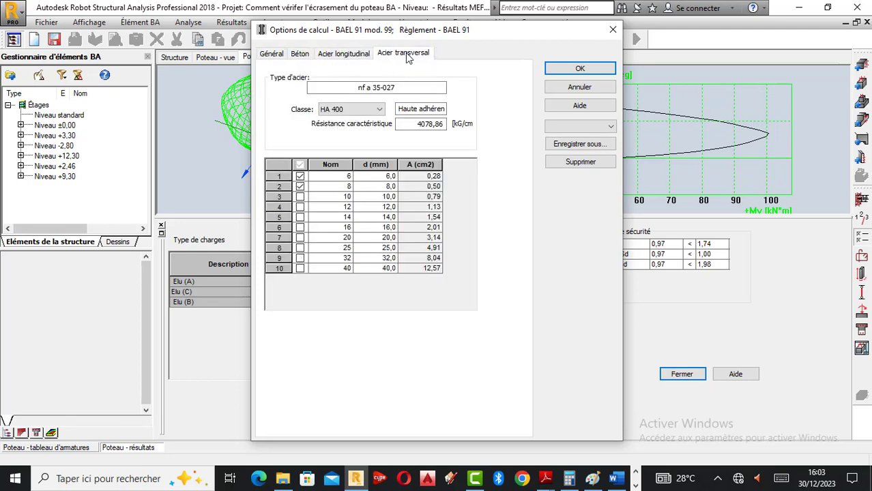
pyautogui.click(580, 69)
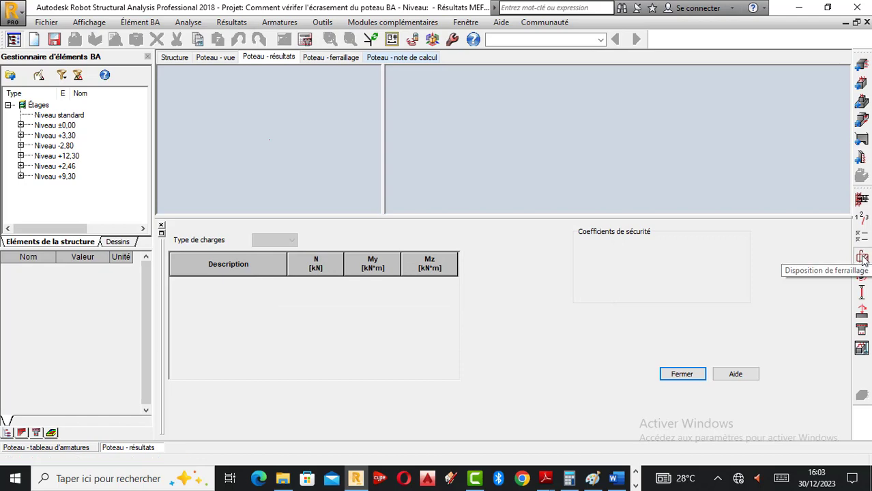
# Step: Examine the main, transverse and construction bar settings of the column's reinforcement arrangement, and switch to Paint
pyautogui.click(863, 258)
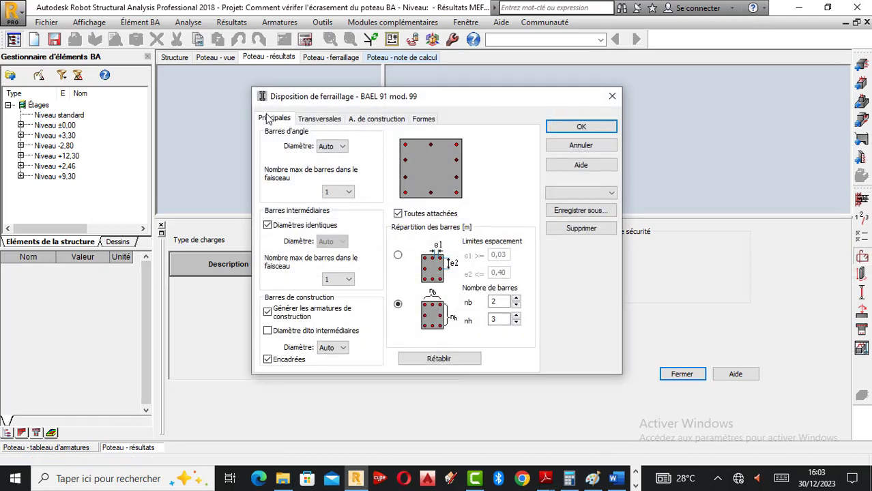
pyautogui.click(320, 121)
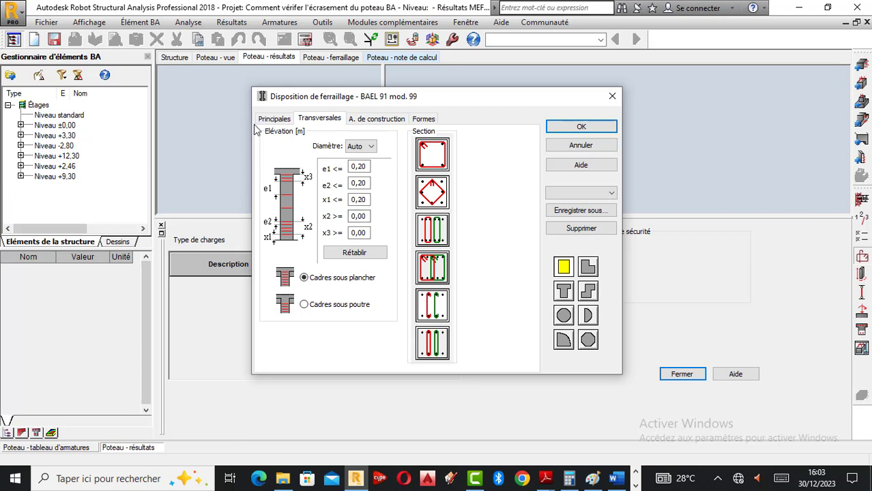
pyautogui.click(369, 119)
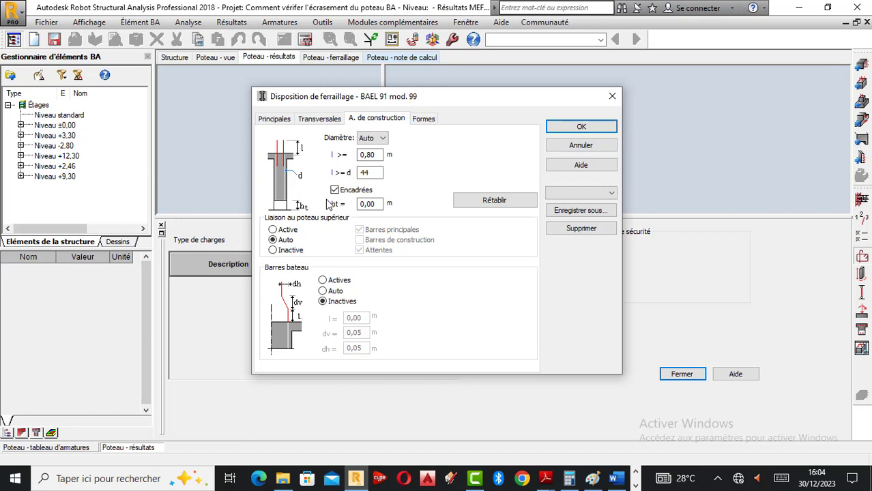
pyautogui.click(592, 478)
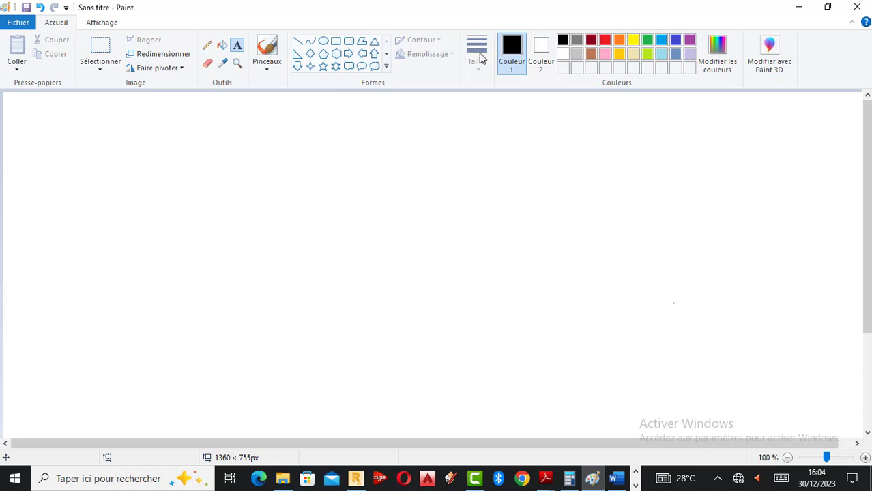
pyautogui.click(207, 46)
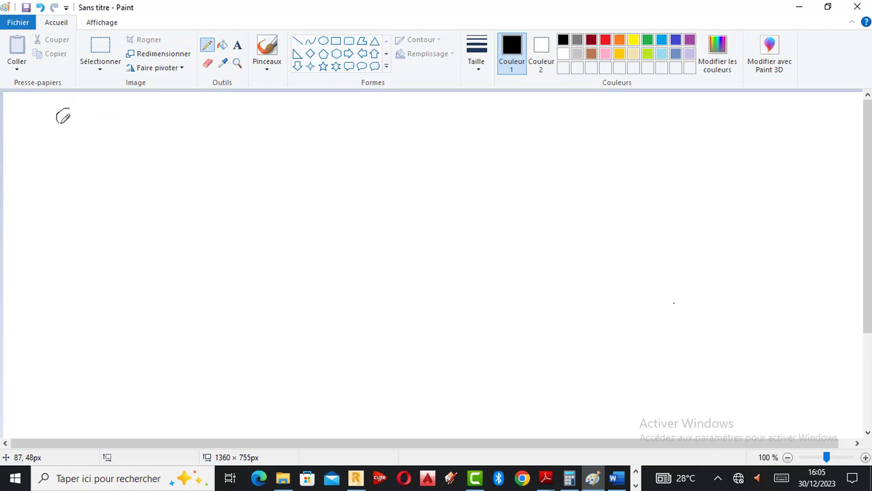
pyautogui.moveTo(61, 123); pyautogui.dragTo(71, 119)
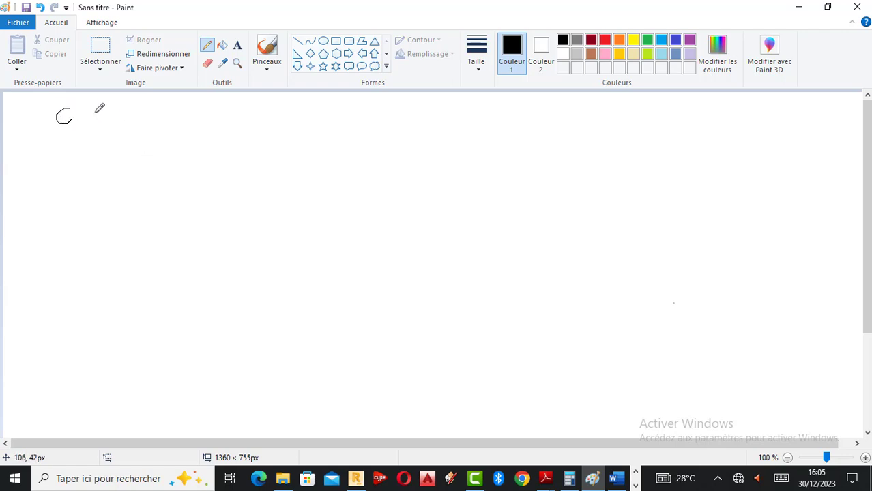
pyautogui.click(207, 64)
pyautogui.moveTo(58, 109); pyautogui.dragTo(71, 119)
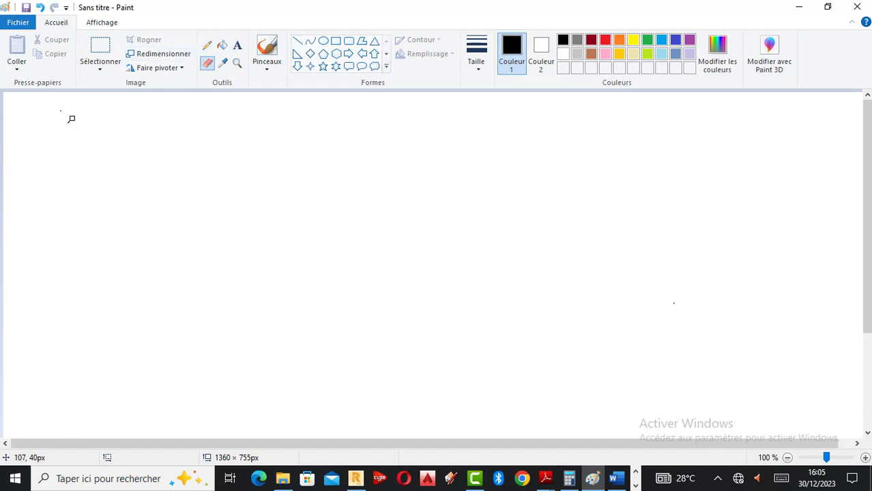
pyautogui.click(476, 69)
pyautogui.click(434, 116)
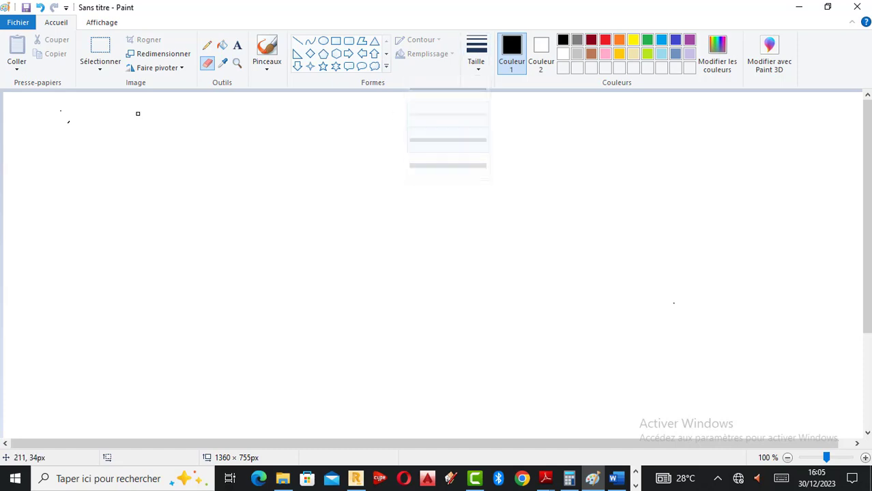
pyautogui.click(207, 45)
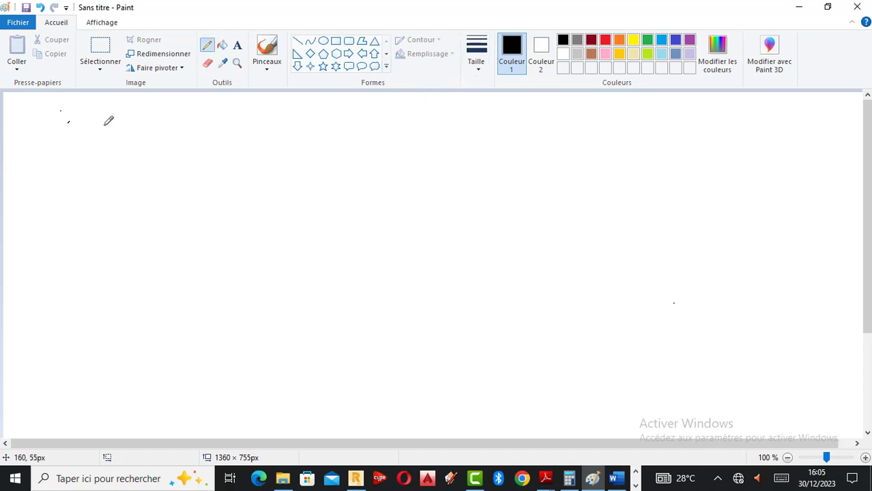
pyautogui.moveTo(109, 121)
pyautogui.mouseDown()
pyautogui.moveTo(123, 125)
pyautogui.moveTo(91, 157)
pyautogui.mouseUp()
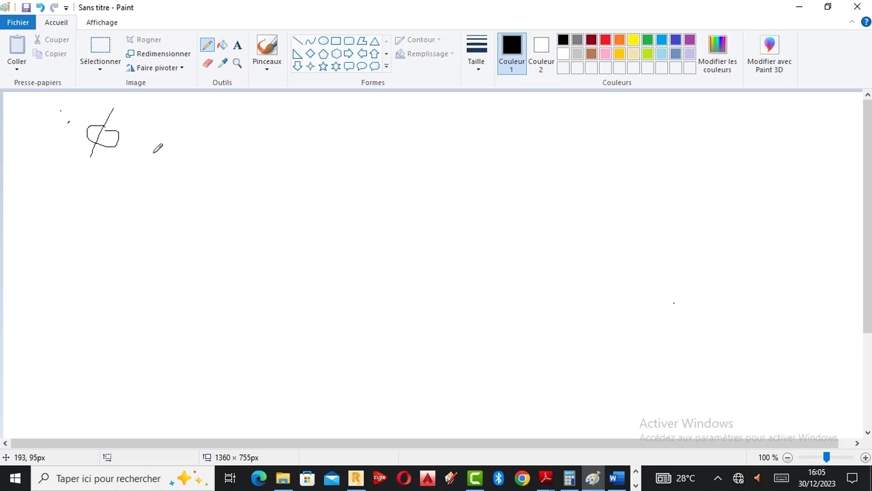
pyautogui.click(477, 71)
pyautogui.click(453, 140)
pyautogui.moveTo(131, 145); pyautogui.dragTo(147, 145)
pyautogui.click(208, 63)
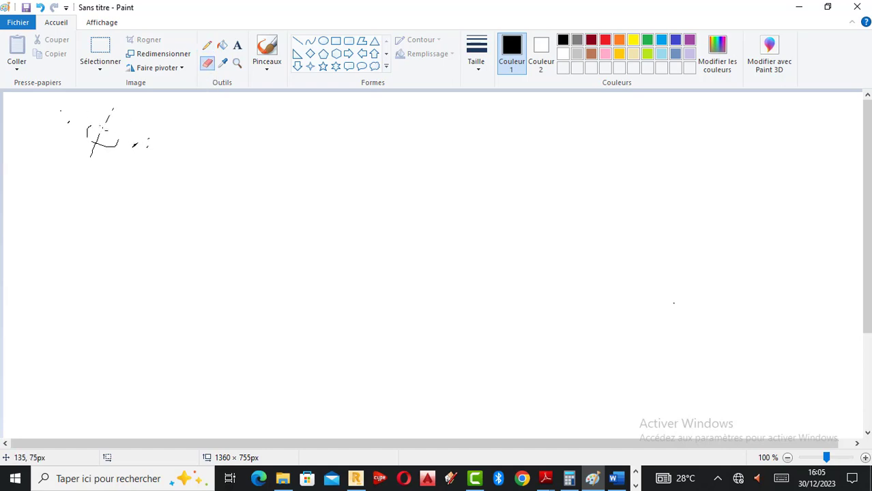
# Step: Write "Φ 10" freehand on the blank canvas with a thick pencil line
pyautogui.click(474, 53)
pyautogui.click(454, 117)
pyautogui.click(208, 45)
pyautogui.moveTo(202, 146)
pyautogui.mouseDown()
pyautogui.moveTo(235, 176)
pyautogui.moveTo(232, 148)
pyautogui.moveTo(197, 202)
pyautogui.mouseUp()
pyautogui.moveTo(253, 194)
pyautogui.mouseDown()
pyautogui.moveTo(278, 162)
pyautogui.moveTo(278, 185)
pyautogui.mouseUp()
pyautogui.moveTo(290, 166); pyautogui.dragTo(291, 170)
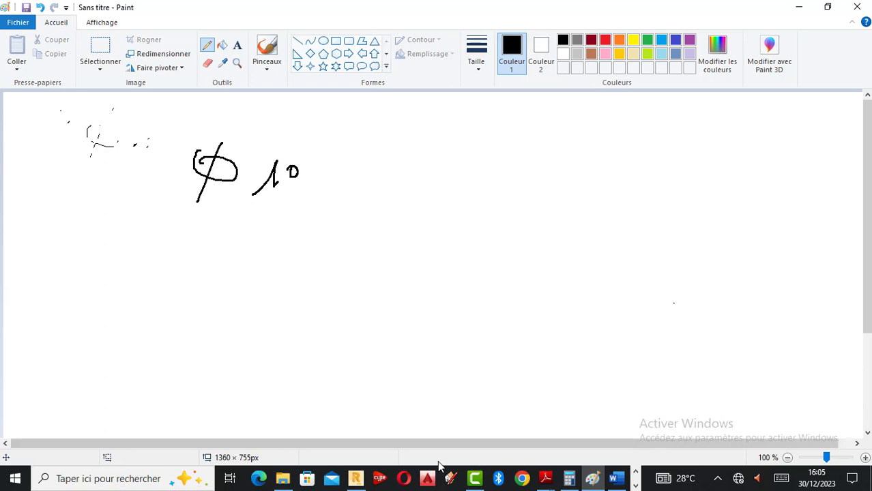
# Step: Consult the construction bar length conditions in Robot Structural Analysis and add "⇒ L ≥" after the bar diameter in Paint
pyautogui.click(357, 480)
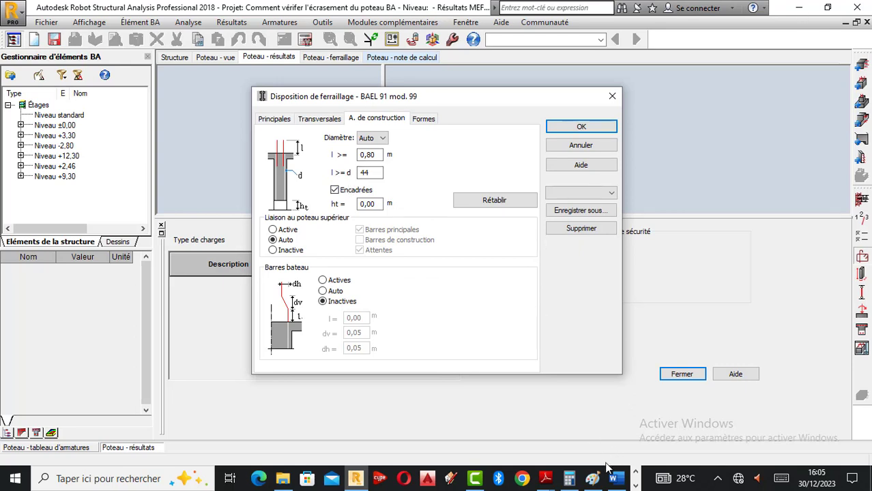
pyautogui.click(592, 479)
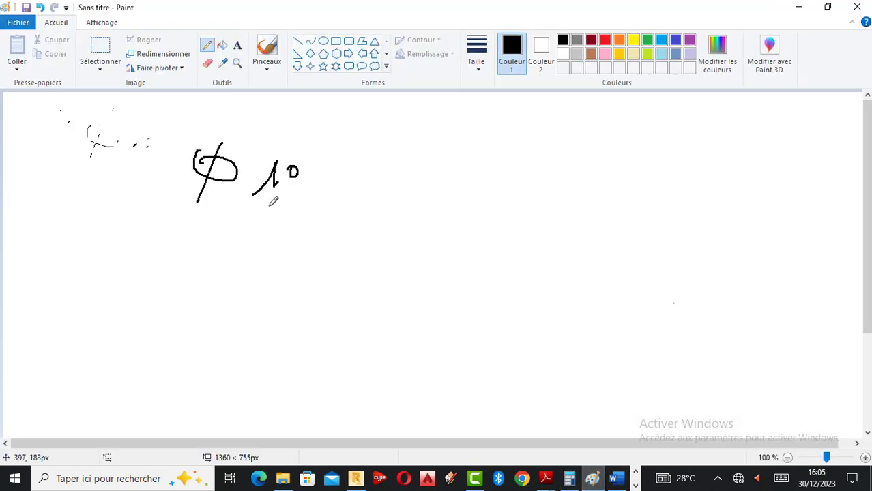
pyautogui.moveTo(327, 172)
pyautogui.mouseDown()
pyautogui.moveTo(350, 175)
pyautogui.moveTo(343, 180)
pyautogui.mouseUp()
pyautogui.moveTo(404, 135)
pyautogui.mouseDown()
pyautogui.moveTo(409, 172)
pyautogui.moveTo(448, 175)
pyautogui.mouseUp()
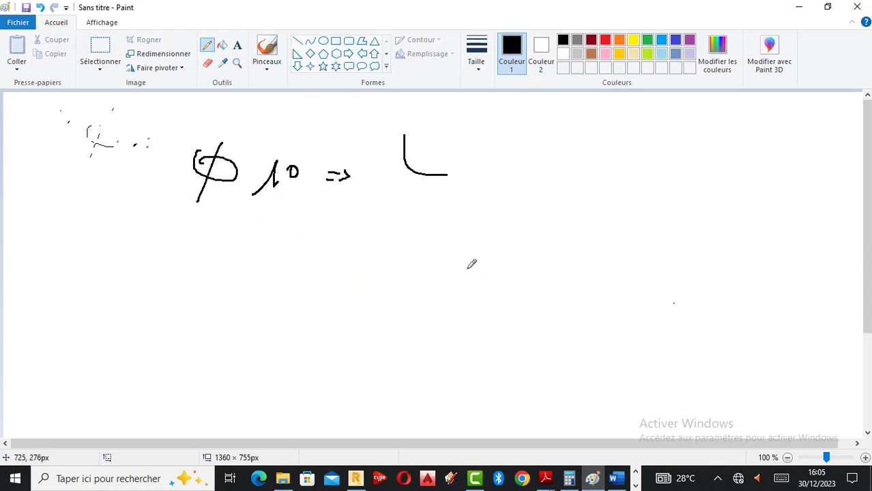
pyautogui.click(356, 478)
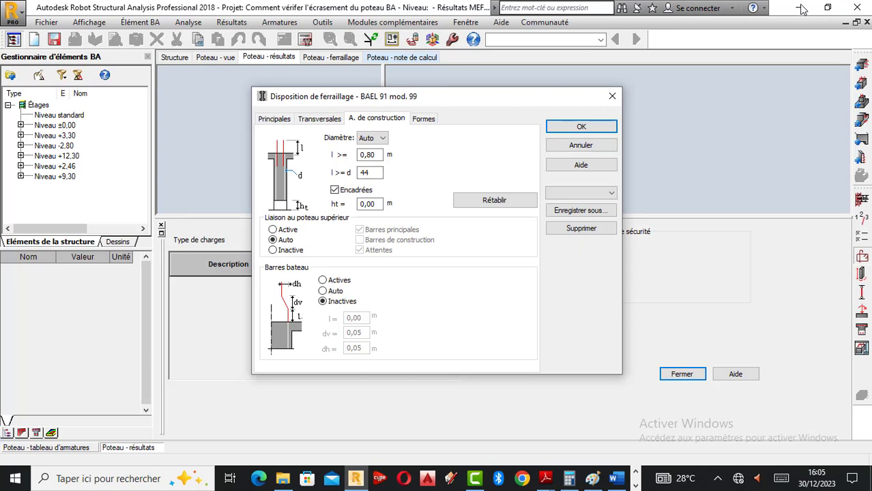
pyautogui.click(593, 478)
pyautogui.moveTo(462, 156)
pyautogui.mouseDown()
pyautogui.moveTo(499, 172)
pyautogui.moveTo(473, 183)
pyautogui.mouseUp()
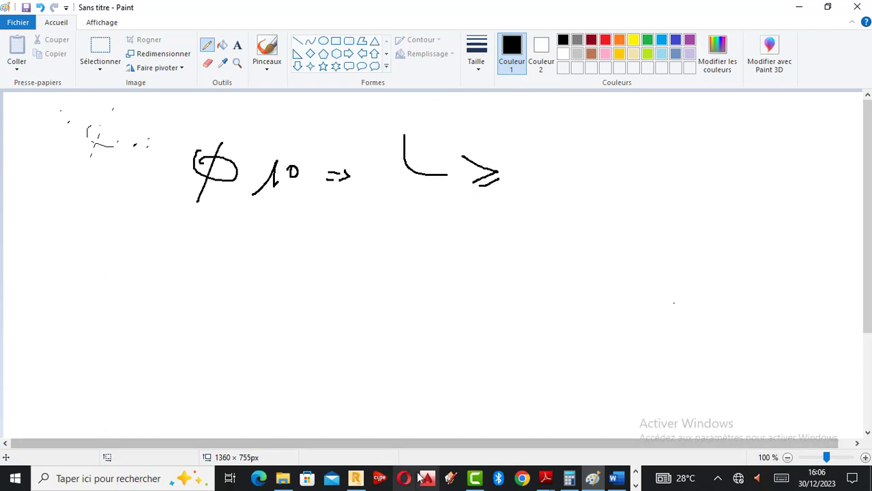
# Step: Recheck the "l >= d" condition in Robot and write the diameter symbol after "L ≥" in Paint
pyautogui.click(362, 481)
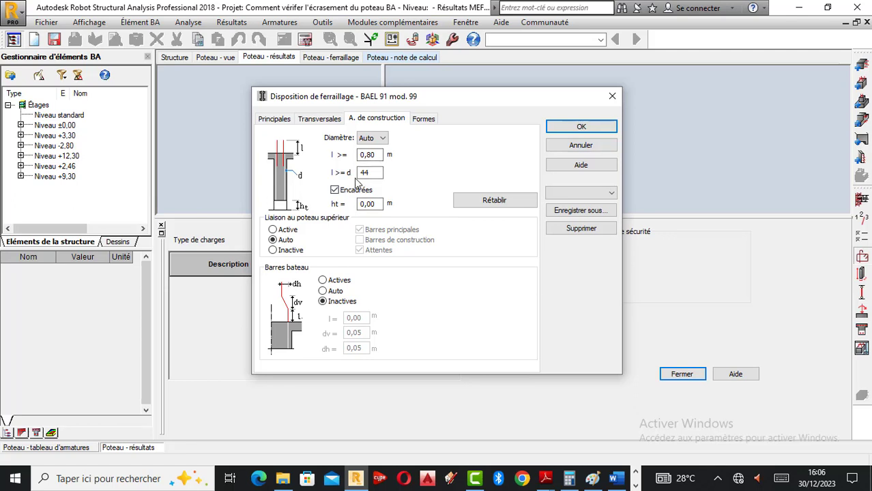
pyautogui.click(800, 9)
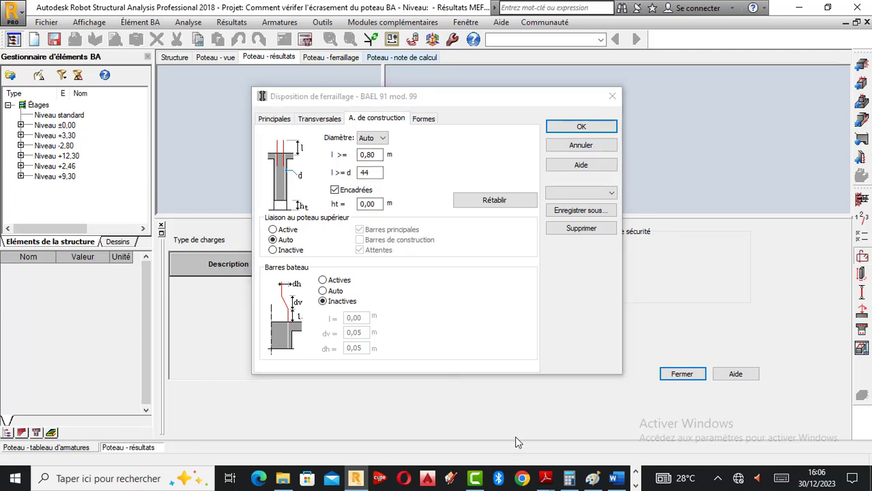
pyautogui.click(593, 479)
pyautogui.moveTo(519, 149)
pyautogui.mouseDown()
pyautogui.moveTo(538, 150)
pyautogui.moveTo(536, 179)
pyautogui.mouseUp()
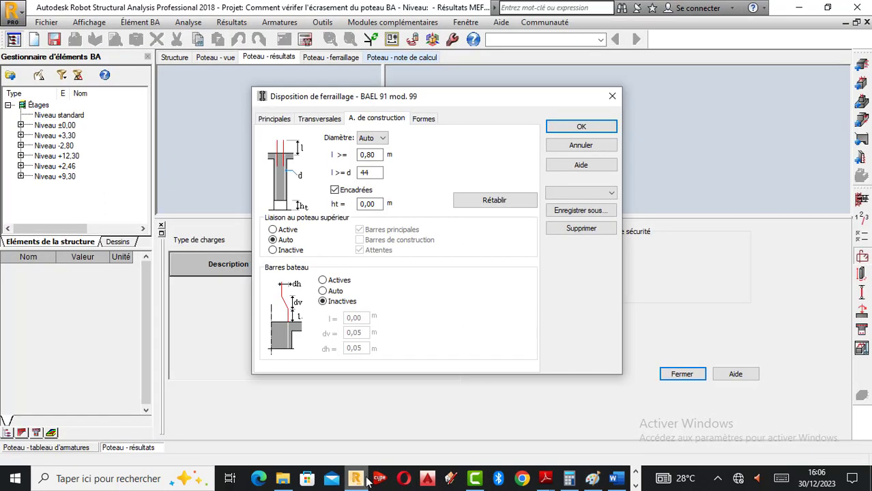
# Step: Consult the length factor in Robot once more and write "0,10 × 44" below the inequality in Paint
pyautogui.click(355, 478)
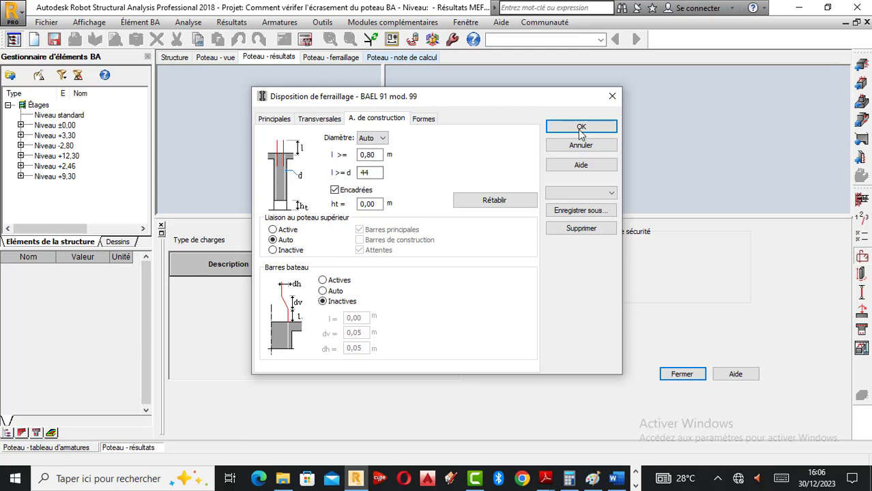
pyautogui.click(593, 479)
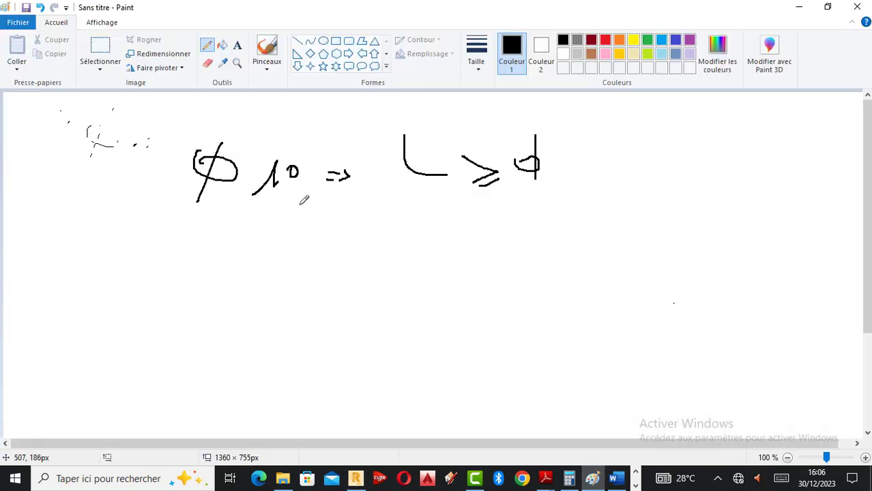
pyautogui.moveTo(386, 216)
pyautogui.mouseDown()
pyautogui.moveTo(399, 212)
pyautogui.moveTo(419, 236)
pyautogui.moveTo(453, 201)
pyautogui.mouseUp()
pyautogui.moveTo(453, 201)
pyautogui.mouseDown()
pyautogui.moveTo(452, 226)
pyautogui.moveTo(481, 212)
pyautogui.moveTo(469, 208)
pyautogui.mouseUp()
pyautogui.moveTo(530, 213)
pyautogui.mouseDown()
pyautogui.moveTo(507, 228)
pyautogui.moveTo(563, 223)
pyautogui.moveTo(561, 240)
pyautogui.mouseUp()
pyautogui.moveTo(577, 207); pyautogui.dragTo(596, 219)
pyautogui.moveTo(598, 205); pyautogui.dragTo(601, 238)
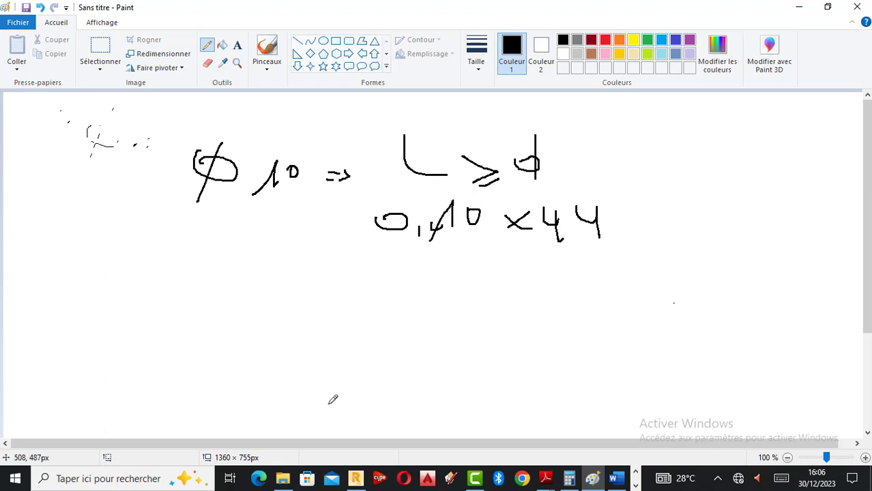
# Step: Switch to Calculator and compute 0,10 × 44
pyautogui.click(569, 478)
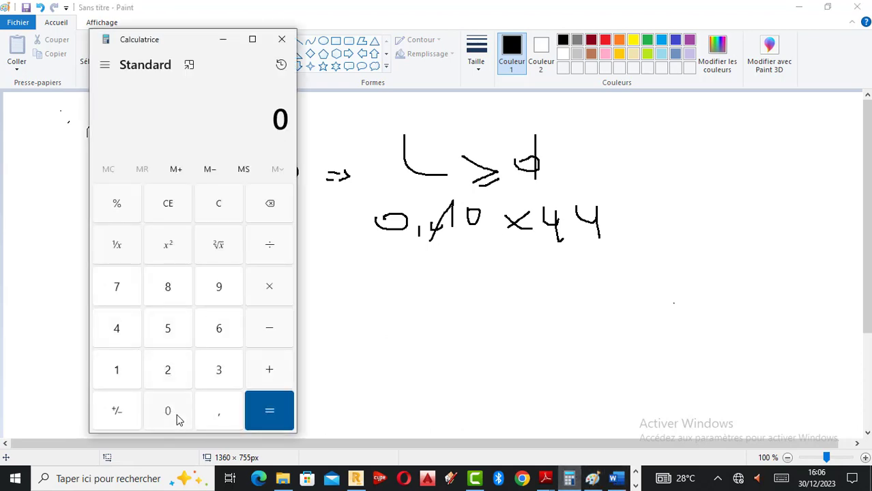
pyautogui.click(215, 412)
pyautogui.click(128, 370)
pyautogui.click(169, 409)
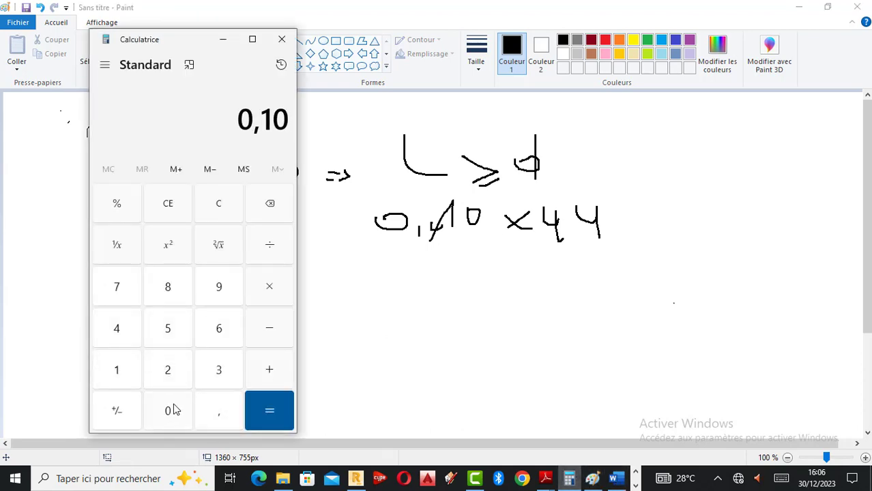
pyautogui.click(276, 294)
pyautogui.doubleClick(121, 338)
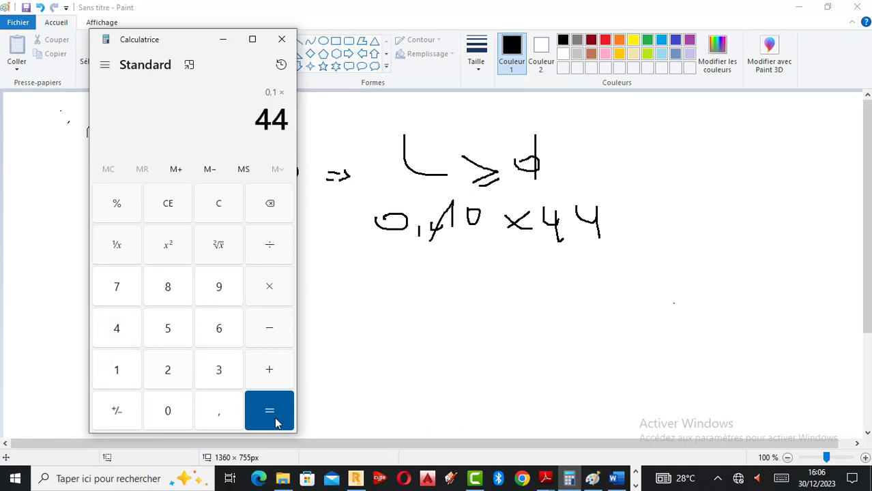
pyautogui.click(280, 424)
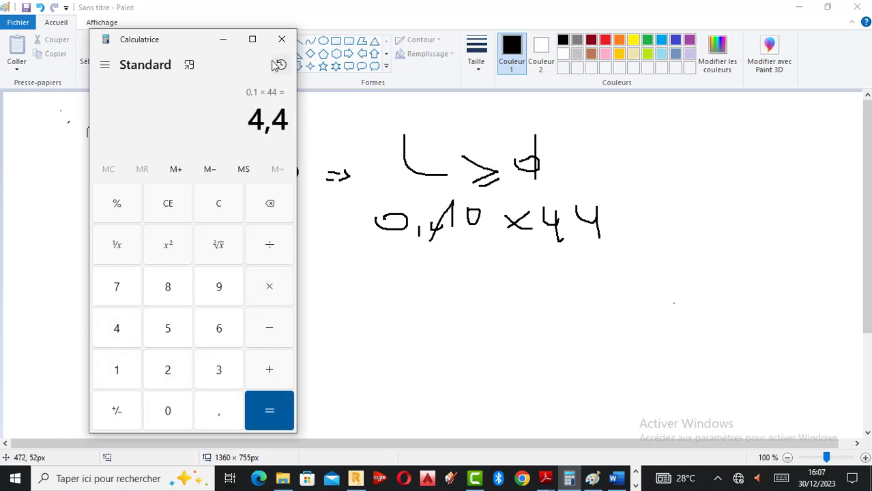
# Step: Clear the previous calculation and compute 0,01 × 44
pyautogui.click(222, 209)
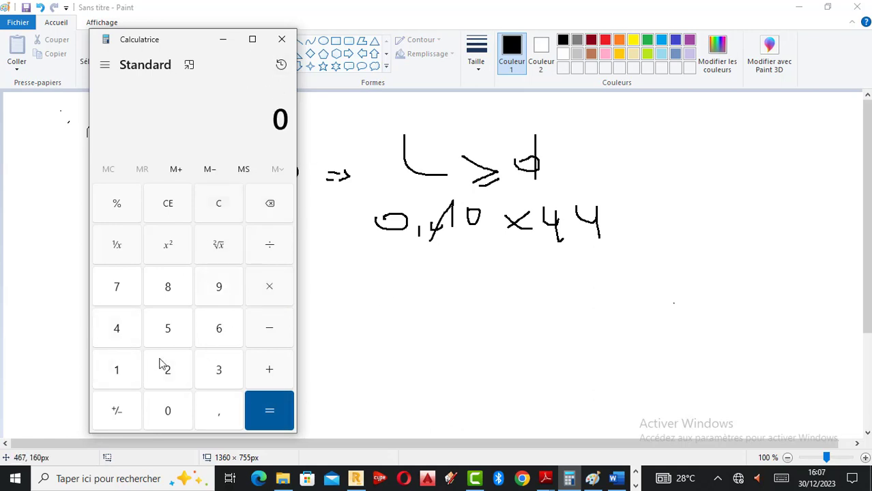
pyautogui.click(215, 413)
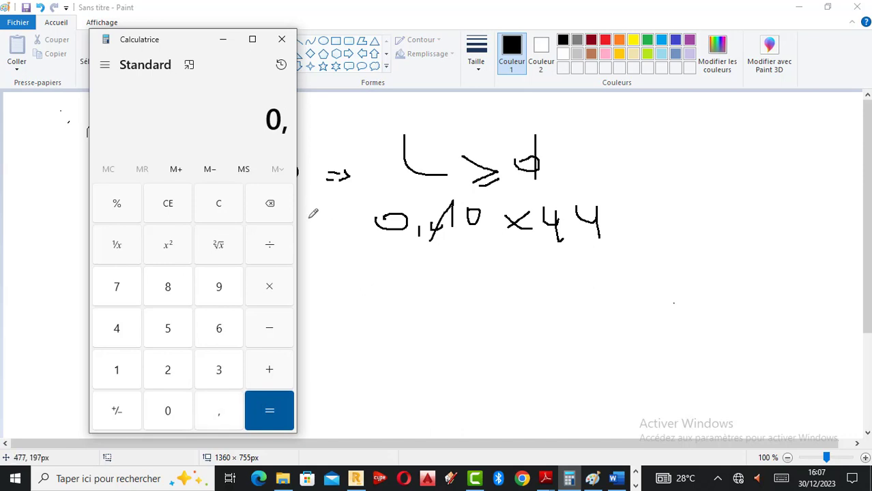
pyautogui.click(180, 410)
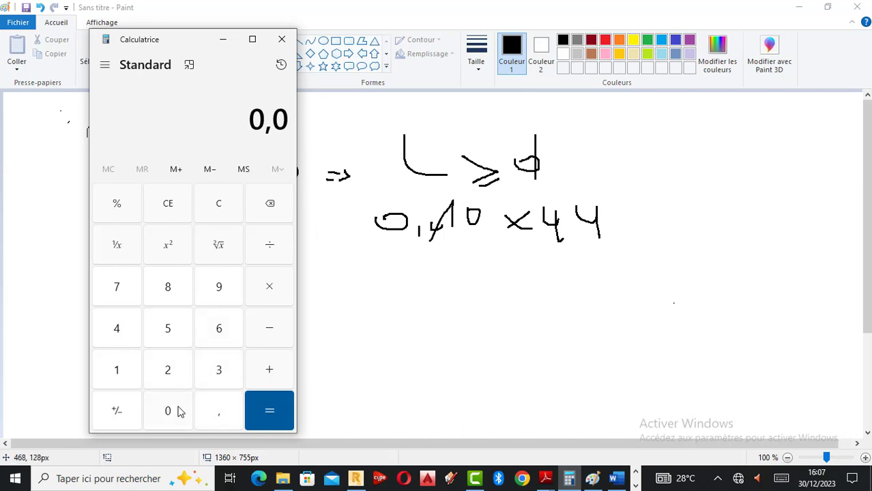
pyautogui.click(135, 355)
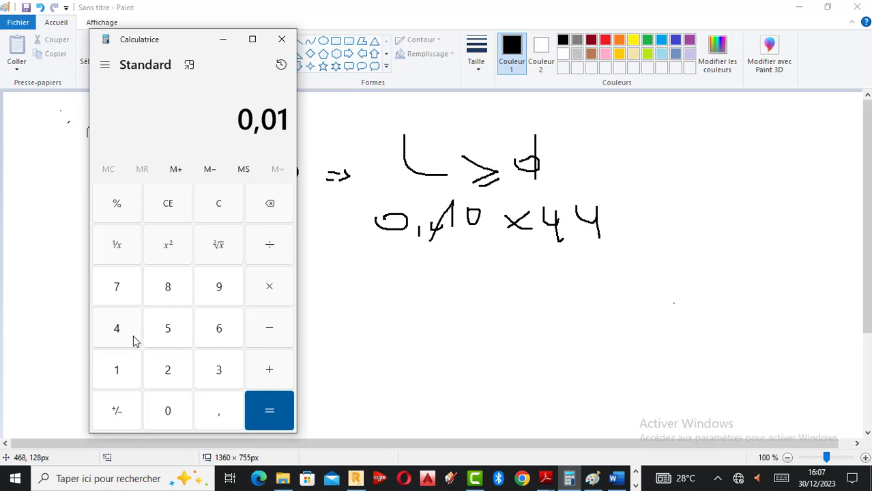
pyautogui.click(168, 408)
pyautogui.click(276, 291)
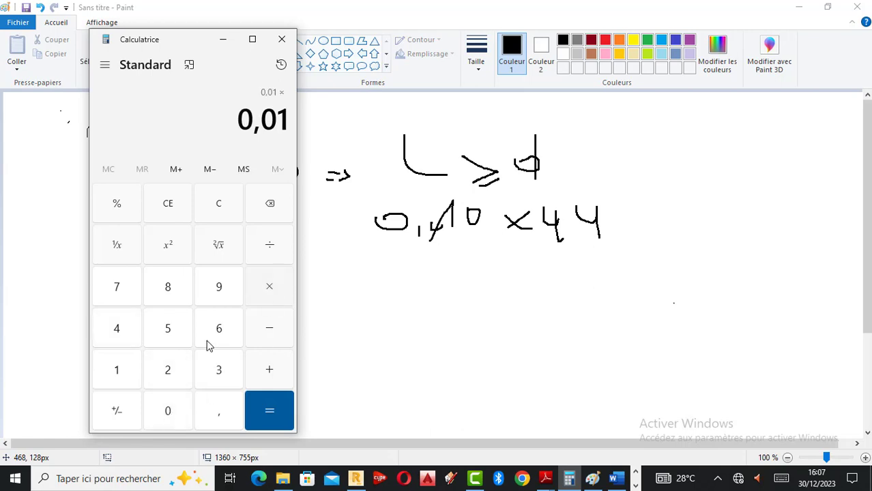
pyautogui.doubleClick(132, 330)
pyautogui.click(287, 412)
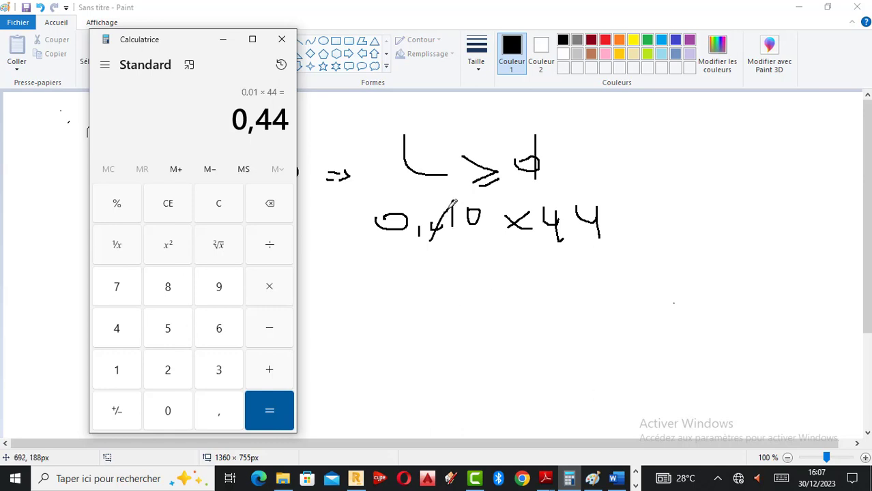
# Step: Switch to Paint, insert a zero after the decimal comma of the diameter, and write "= 0,44 m" after the product, checking the result in Calculator
pyautogui.click(453, 204)
pyautogui.moveTo(423, 222)
pyautogui.mouseDown()
pyautogui.moveTo(432, 206)
pyautogui.moveTo(420, 221)
pyautogui.mouseUp()
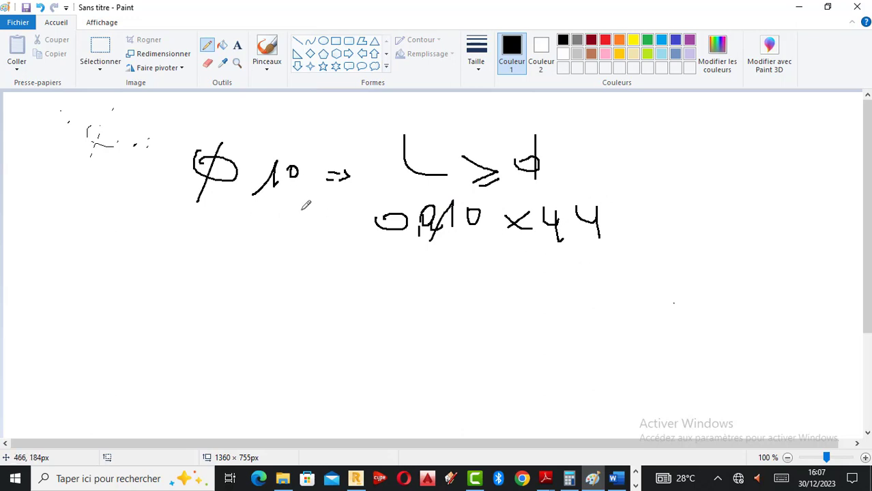
pyautogui.moveTo(631, 213); pyautogui.dragTo(663, 221)
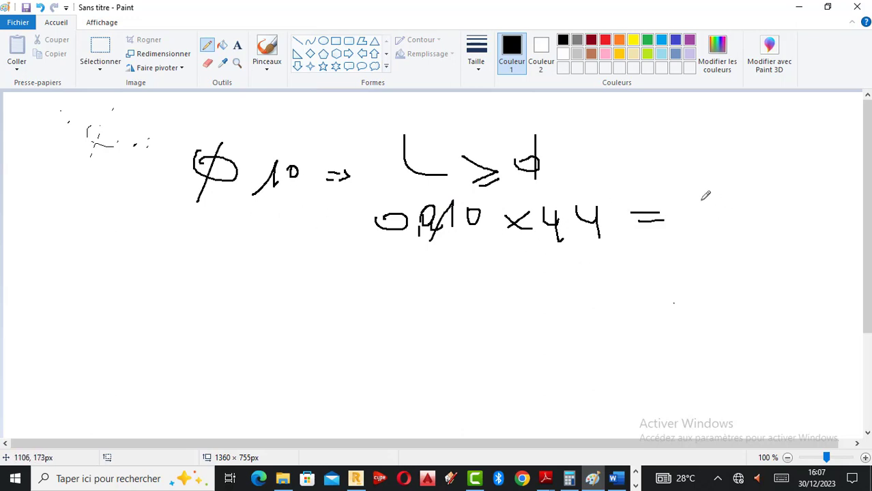
pyautogui.moveTo(703, 196)
pyautogui.mouseDown()
pyautogui.moveTo(696, 218)
pyautogui.moveTo(703, 195)
pyautogui.mouseUp()
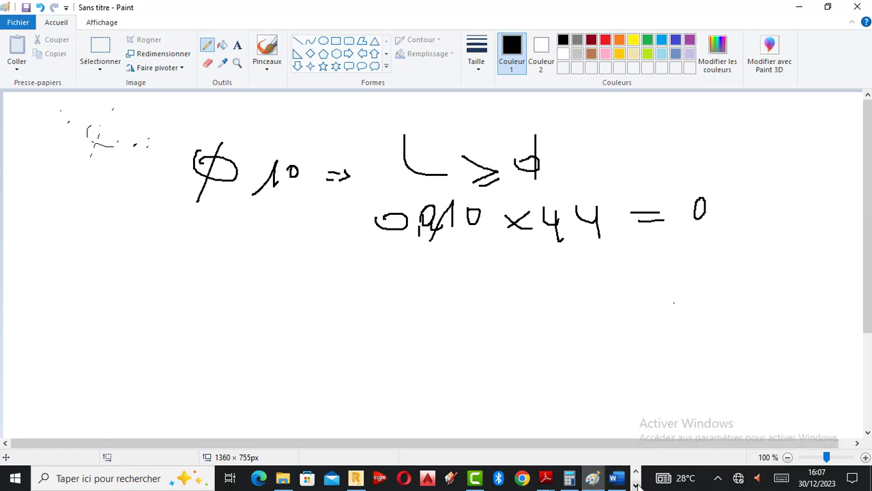
pyautogui.click(569, 479)
pyautogui.click(569, 479)
pyautogui.moveTo(713, 219); pyautogui.dragTo(708, 228)
pyautogui.moveTo(724, 200); pyautogui.dragTo(749, 217)
pyautogui.moveTo(747, 199)
pyautogui.mouseDown()
pyautogui.moveTo(750, 237)
pyautogui.moveTo(785, 217)
pyautogui.mouseUp()
pyautogui.moveTo(770, 195)
pyautogui.mouseDown()
pyautogui.moveTo(779, 237)
pyautogui.moveTo(840, 212)
pyautogui.mouseUp()
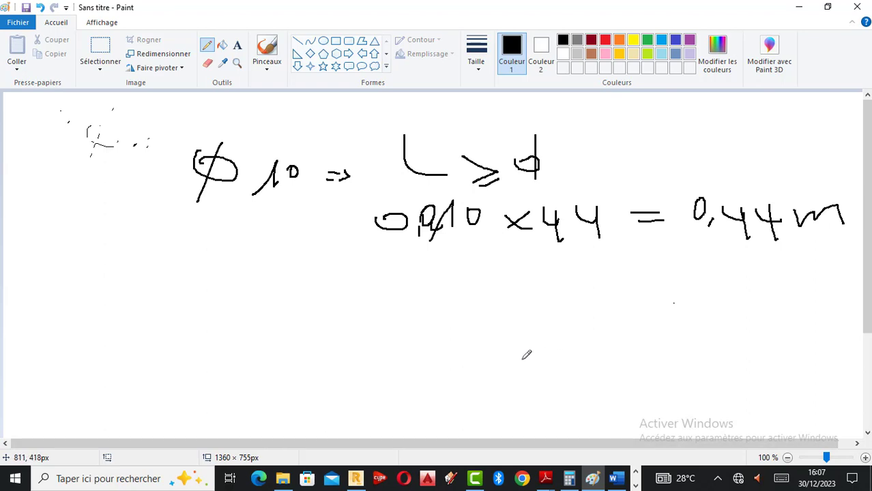
# Step: Consult the length conditions in Robot Structural Analysis, and write "≈ 0,50 m" and "≈ 50 cm" below the result in Paint
pyautogui.click(367, 482)
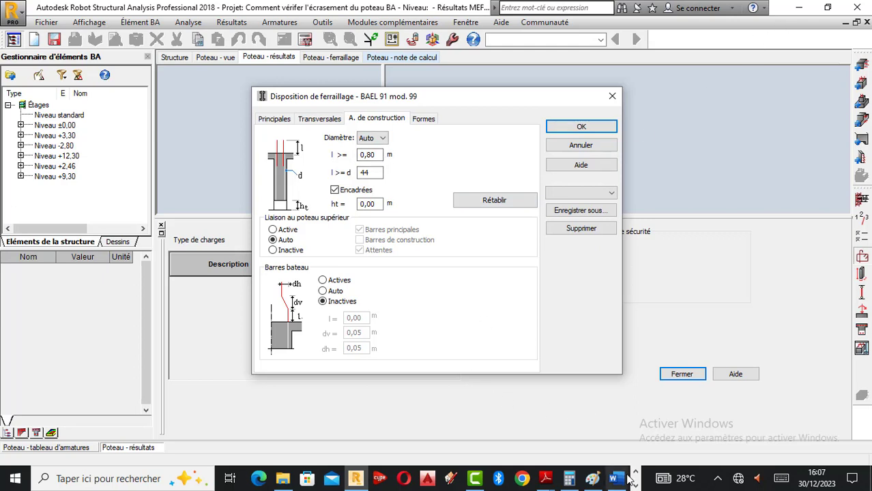
pyautogui.click(592, 479)
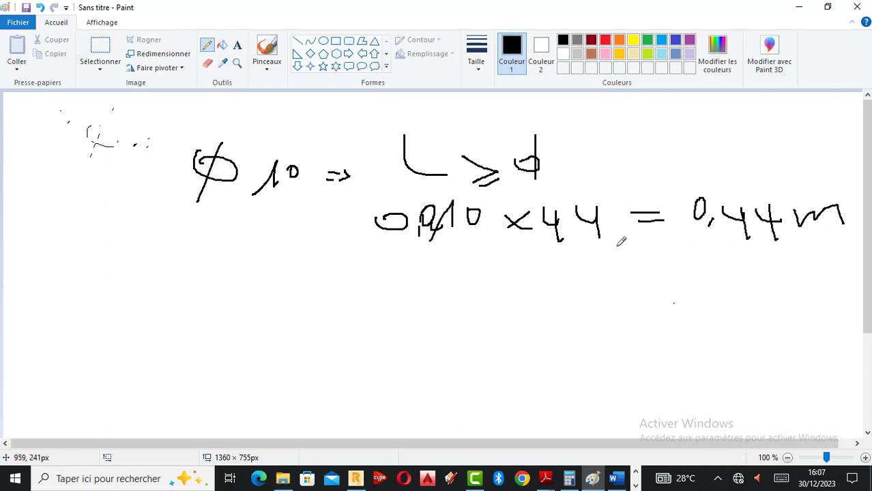
pyautogui.moveTo(616, 247)
pyautogui.mouseDown()
pyautogui.moveTo(661, 233)
pyautogui.moveTo(676, 254)
pyautogui.mouseUp()
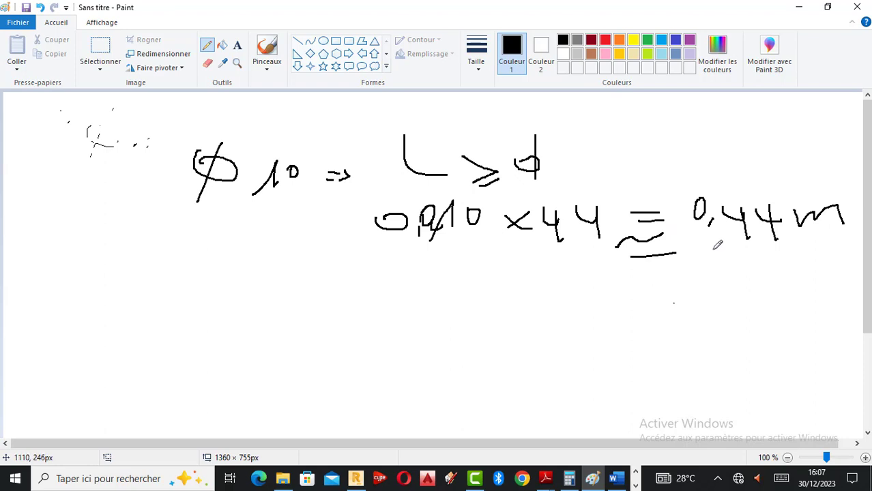
pyautogui.moveTo(695, 239)
pyautogui.mouseDown()
pyautogui.moveTo(690, 250)
pyautogui.moveTo(695, 239)
pyautogui.moveTo(719, 269)
pyautogui.mouseUp()
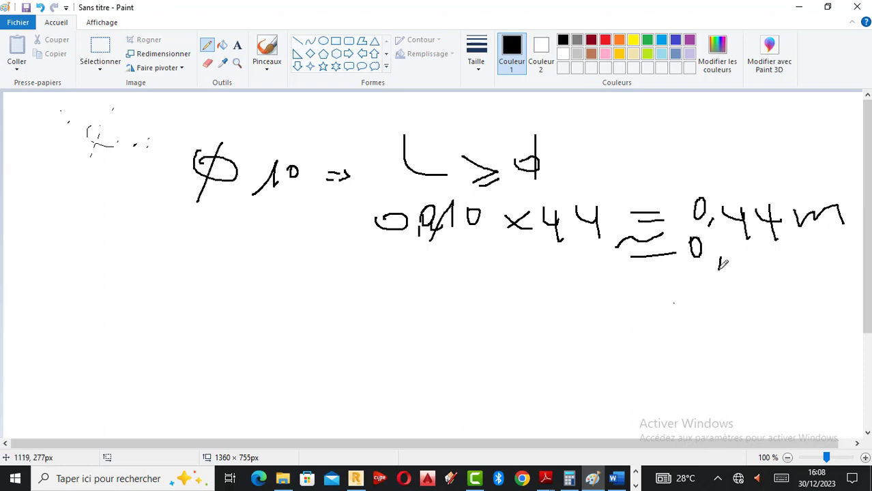
pyautogui.moveTo(731, 240)
pyautogui.mouseDown()
pyautogui.moveTo(734, 260)
pyautogui.moveTo(745, 229)
pyautogui.moveTo(819, 239)
pyautogui.moveTo(823, 258)
pyautogui.mouseUp()
pyautogui.moveTo(622, 296)
pyautogui.mouseDown()
pyautogui.moveTo(683, 293)
pyautogui.moveTo(662, 305)
pyautogui.moveTo(694, 301)
pyautogui.mouseUp()
pyautogui.moveTo(722, 283)
pyautogui.mouseDown()
pyautogui.moveTo(722, 301)
pyautogui.moveTo(747, 285)
pyautogui.moveTo(776, 306)
pyautogui.moveTo(810, 293)
pyautogui.moveTo(818, 308)
pyautogui.mouseUp()
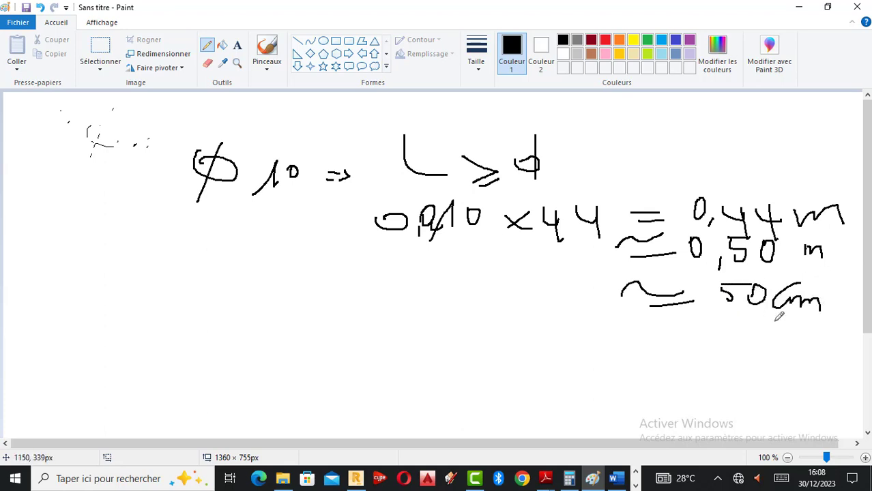
# Step: Switch to Robot Structural Analysis and review the construction bars' minimum length, length factor and available diameters
pyautogui.click(357, 479)
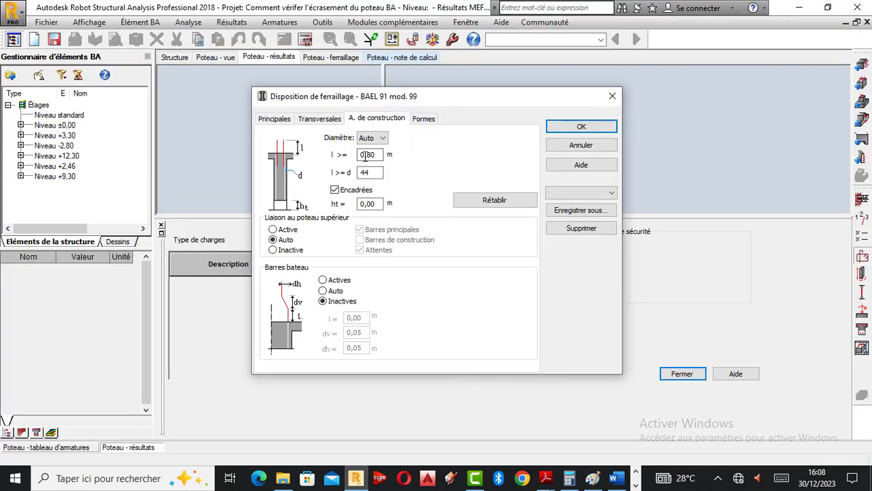
pyautogui.click(365, 155)
pyautogui.click(379, 173)
pyautogui.click(383, 138)
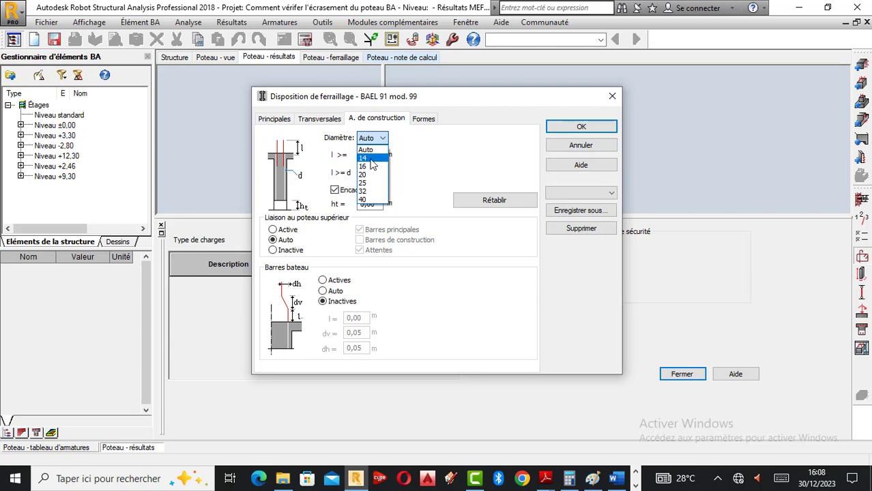
# Step: Switch to Paint and write "Ø14 ⇒ L ≥ d" below the first example
pyautogui.click(593, 479)
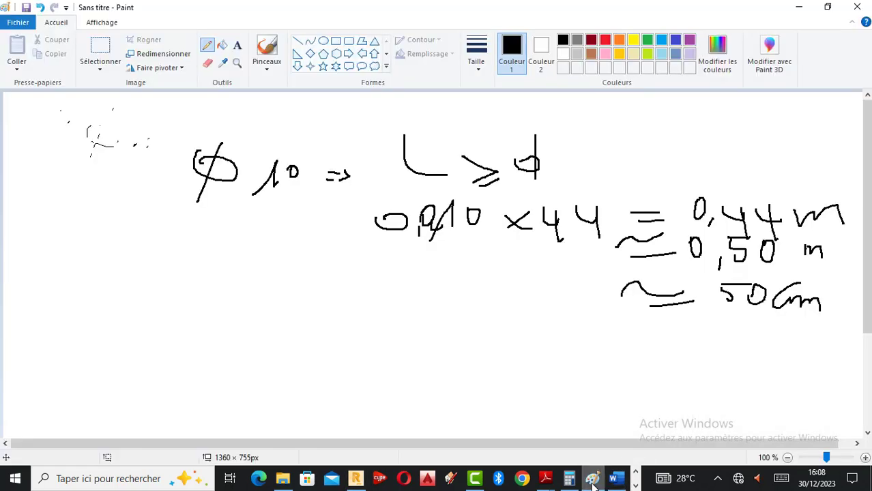
pyautogui.moveTo(168, 290)
pyautogui.mouseDown()
pyautogui.moveTo(172, 298)
pyautogui.moveTo(155, 288)
pyautogui.mouseUp()
pyautogui.moveTo(159, 258); pyautogui.dragTo(146, 319)
pyautogui.moveTo(174, 315)
pyautogui.mouseDown()
pyautogui.moveTo(196, 292)
pyautogui.moveTo(198, 320)
pyautogui.moveTo(263, 315)
pyautogui.mouseUp()
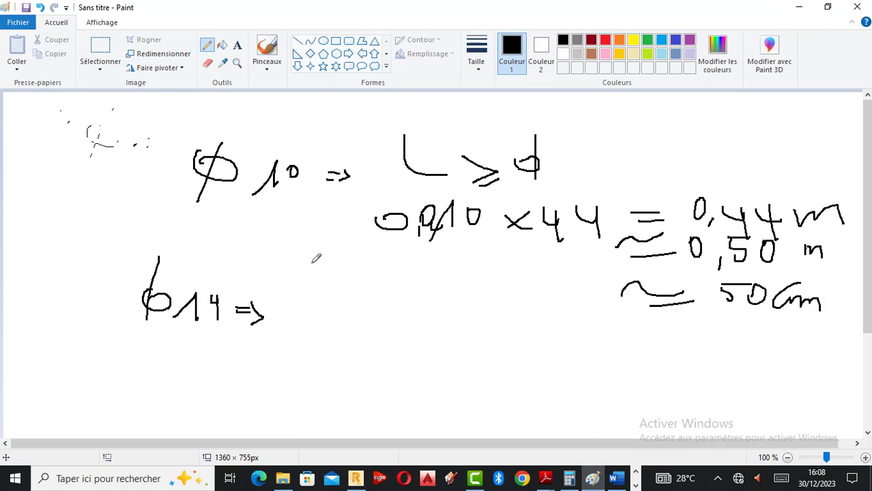
pyautogui.moveTo(311, 265)
pyautogui.mouseDown()
pyautogui.moveTo(332, 318)
pyautogui.moveTo(387, 327)
pyautogui.moveTo(426, 319)
pyautogui.mouseUp()
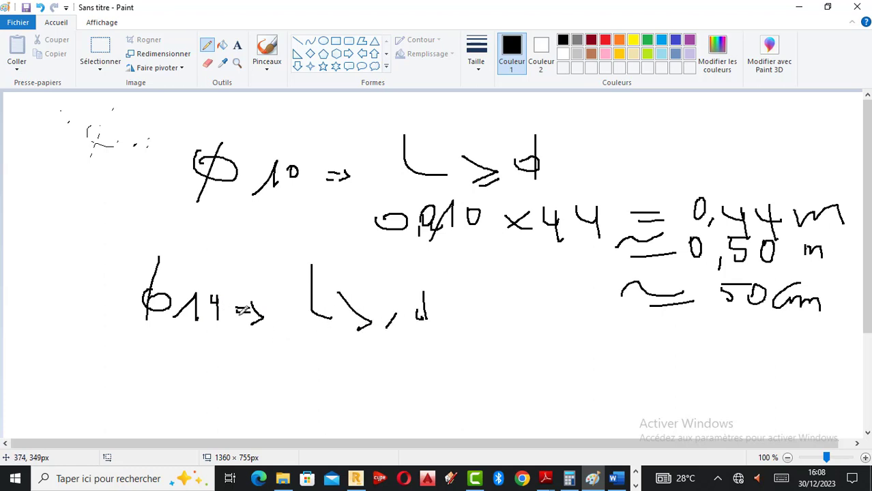
# Step: Write "0,014 × 44 =" below the 14 mm bar condition
pyautogui.moveTo(260, 354)
pyautogui.mouseDown()
pyautogui.moveTo(278, 351)
pyautogui.moveTo(287, 391)
pyautogui.mouseUp()
pyautogui.moveTo(309, 362); pyautogui.dragTo(348, 387)
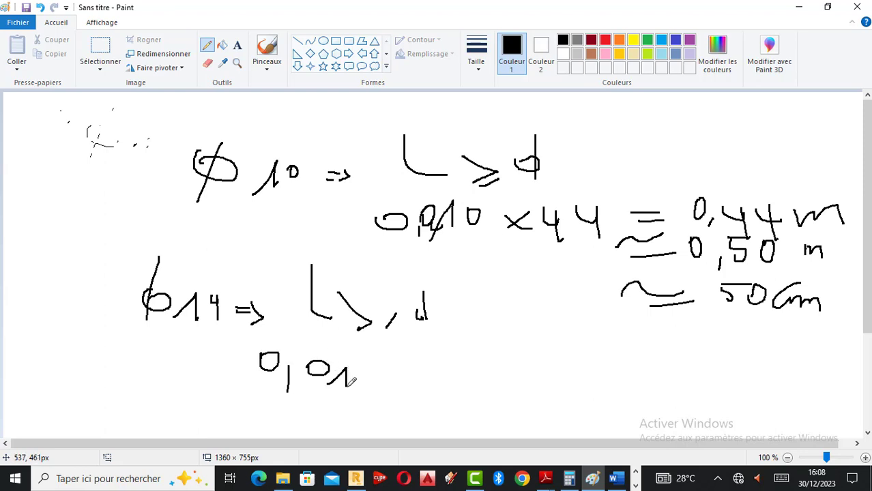
pyautogui.moveTo(367, 354)
pyautogui.mouseDown()
pyautogui.moveTo(384, 363)
pyautogui.moveTo(373, 387)
pyautogui.mouseUp()
pyautogui.moveTo(418, 361)
pyautogui.mouseDown()
pyautogui.moveTo(401, 383)
pyautogui.moveTo(420, 383)
pyautogui.mouseUp()
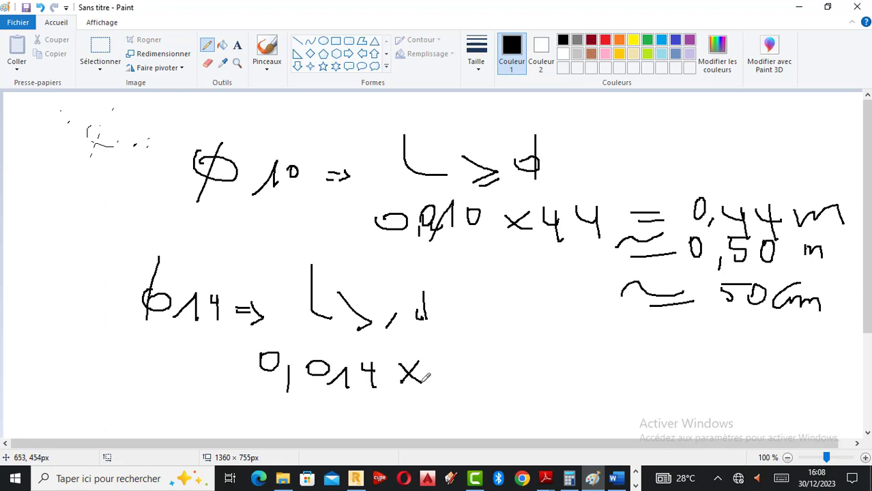
pyautogui.moveTo(445, 353)
pyautogui.mouseDown()
pyautogui.moveTo(469, 351)
pyautogui.moveTo(469, 383)
pyautogui.mouseUp()
pyautogui.moveTo(486, 351); pyautogui.dragTo(506, 364)
pyautogui.moveTo(503, 351)
pyautogui.mouseDown()
pyautogui.moveTo(506, 386)
pyautogui.moveTo(559, 380)
pyautogui.mouseUp()
pyautogui.click(544, 369)
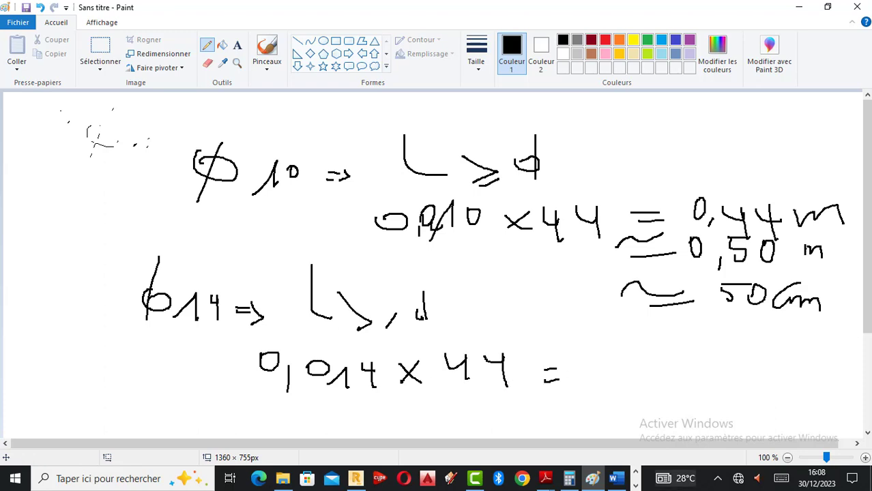
# Step: Switch to Calculator and compute 0,014 × 44
pyautogui.click(569, 479)
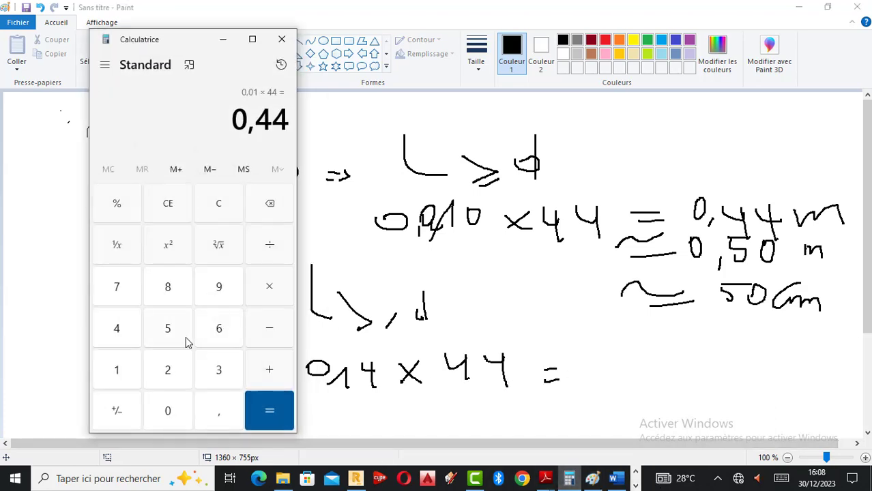
pyautogui.click(224, 213)
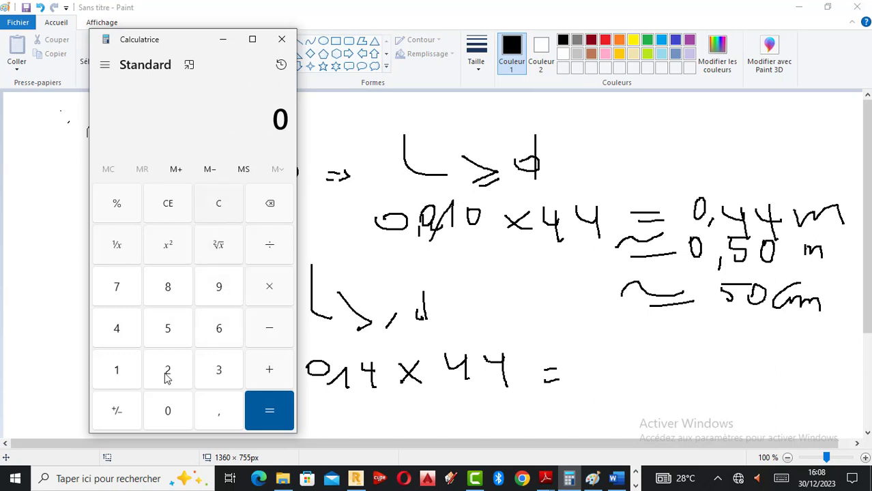
pyautogui.click(211, 416)
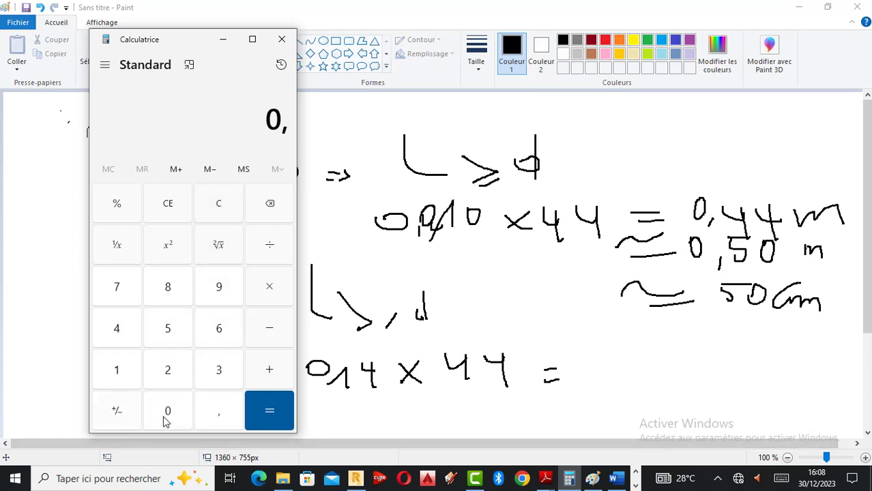
pyautogui.click(166, 415)
pyautogui.click(128, 382)
pyautogui.click(119, 341)
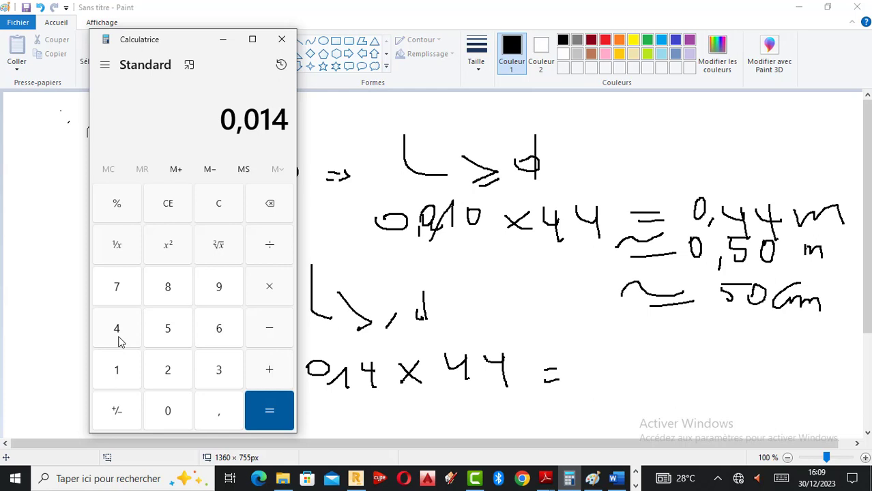
pyautogui.click(270, 296)
pyautogui.doubleClick(122, 329)
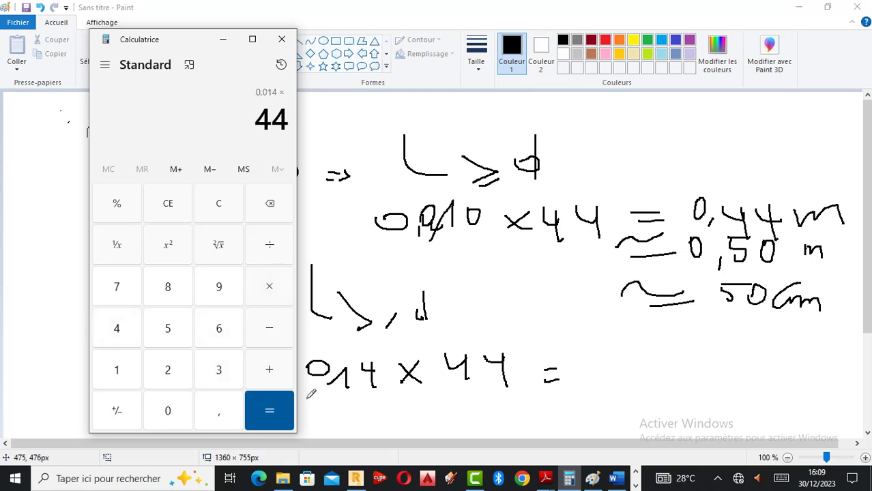
pyautogui.click(276, 407)
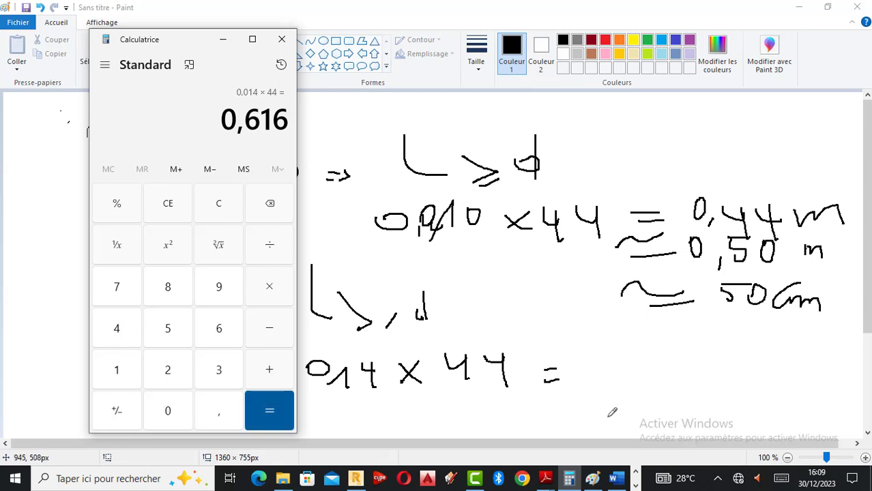
# Step: Write the rounded results "0,60 m" and "≈ 60 cm" for the 14 mm bar in Paint and circle them
pyautogui.click(589, 379)
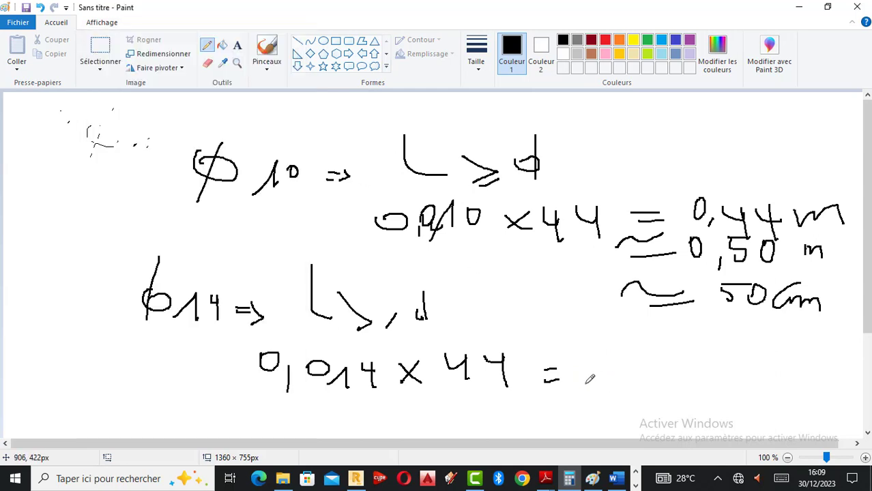
pyautogui.moveTo(589, 353)
pyautogui.mouseDown()
pyautogui.moveTo(582, 366)
pyautogui.moveTo(598, 369)
pyautogui.moveTo(590, 354)
pyautogui.moveTo(608, 393)
pyautogui.mouseUp()
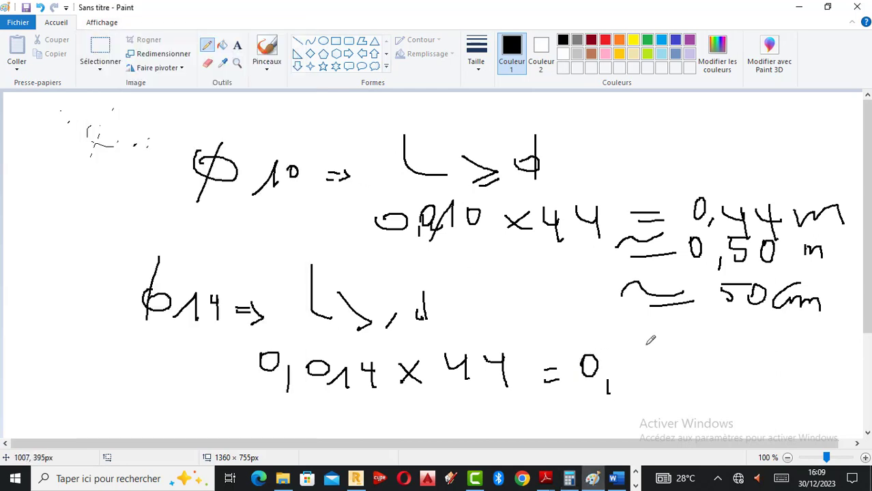
pyautogui.moveTo(628, 365)
pyautogui.mouseDown()
pyautogui.moveTo(639, 348)
pyautogui.moveTo(673, 370)
pyautogui.moveTo(669, 355)
pyautogui.moveTo(733, 360)
pyautogui.moveTo(749, 372)
pyautogui.mouseUp()
pyautogui.moveTo(524, 414)
pyautogui.mouseDown()
pyautogui.moveTo(558, 408)
pyautogui.moveTo(561, 427)
pyautogui.mouseUp()
pyautogui.moveTo(603, 396)
pyautogui.mouseDown()
pyautogui.moveTo(604, 416)
pyautogui.moveTo(632, 415)
pyautogui.moveTo(623, 401)
pyautogui.moveTo(695, 419)
pyautogui.mouseUp()
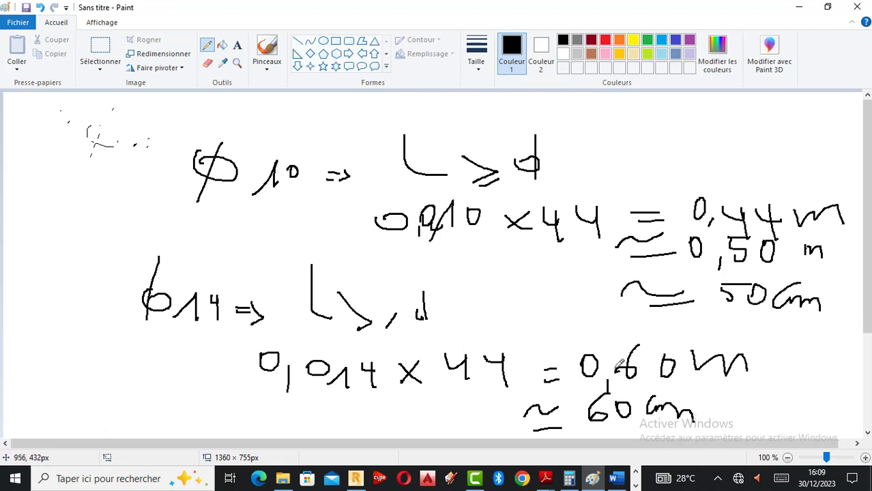
pyautogui.moveTo(557, 335)
pyautogui.mouseDown()
pyautogui.moveTo(528, 369)
pyautogui.moveTo(536, 437)
pyautogui.moveTo(691, 431)
pyautogui.moveTo(775, 389)
pyautogui.moveTo(735, 330)
pyautogui.moveTo(579, 327)
pyautogui.moveTo(557, 336)
pyautogui.mouseUp()
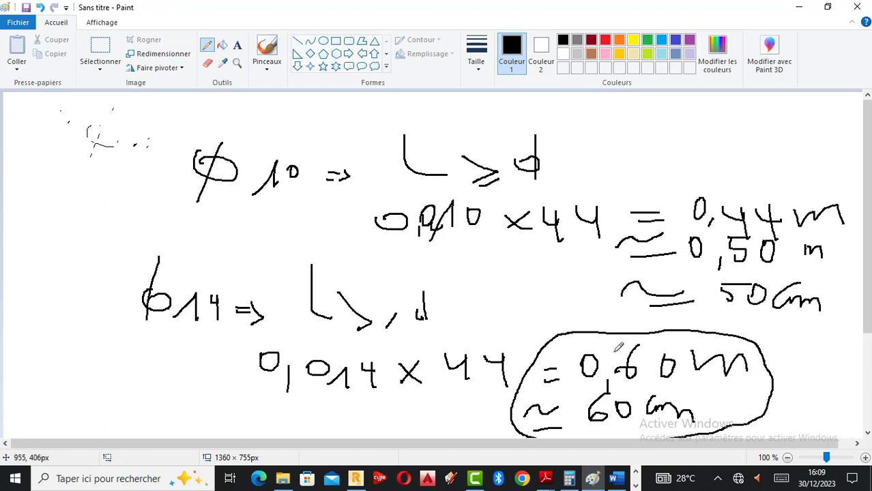
# Step: Set the construction bar diameter to 14 in Robot Structural Analysis and accept the reinforcement layout
pyautogui.click(363, 479)
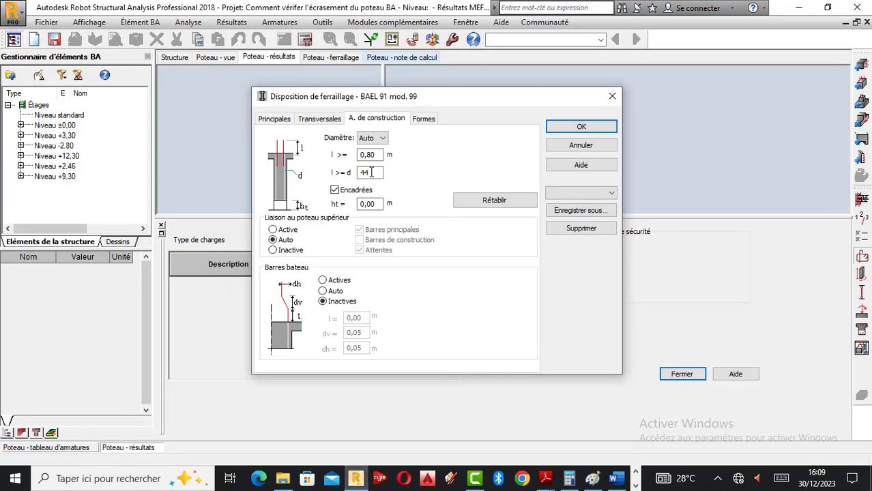
pyautogui.doubleClick(376, 155)
pyautogui.click(384, 140)
pyautogui.click(369, 157)
pyautogui.click(580, 126)
# Step: Calculate the column's reinforcement and inspect section A-A in the generated execution drawing
pyautogui.click(305, 39)
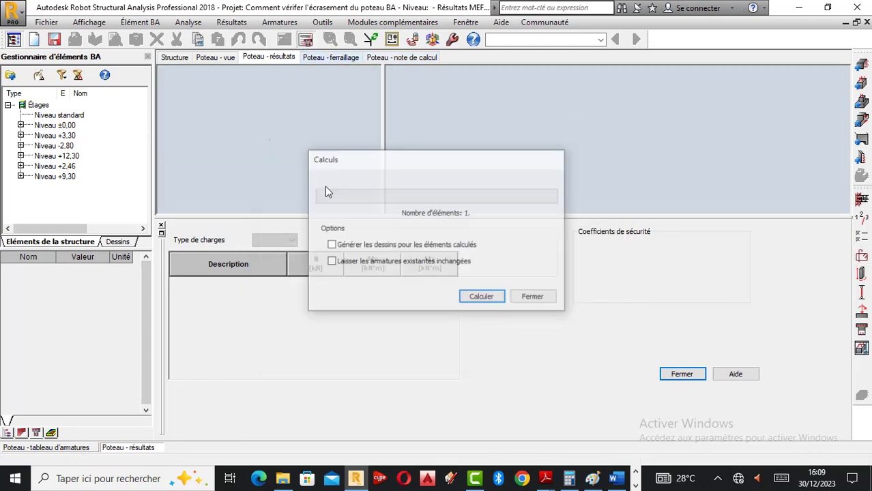
pyautogui.click(478, 297)
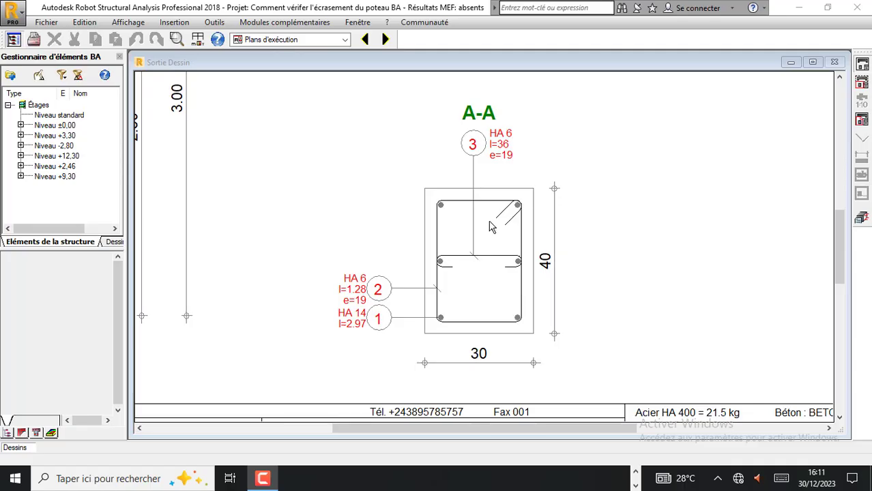
pyautogui.scroll(-5, 486, 224)
pyautogui.scroll(4, 188, 101)
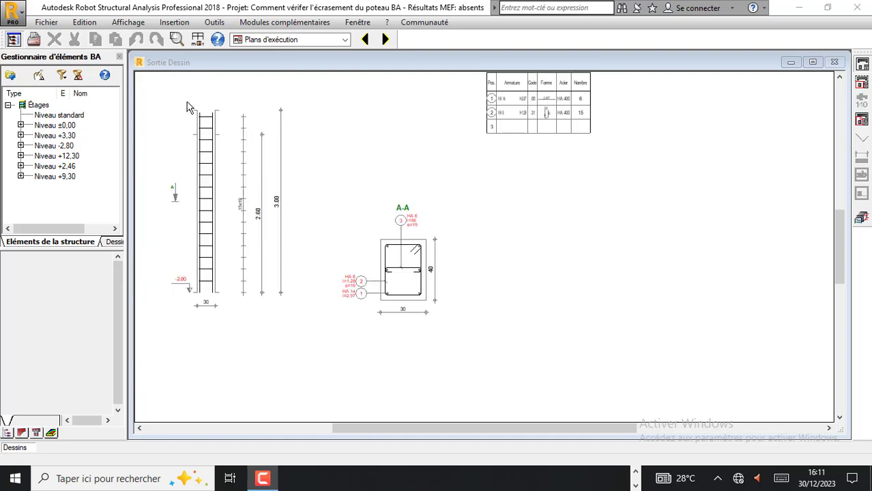
# Step: In the reinforcement layout, make the upper column connection active, set the principal bars' left hook to -90°, and accept the settings
pyautogui.click(862, 219)
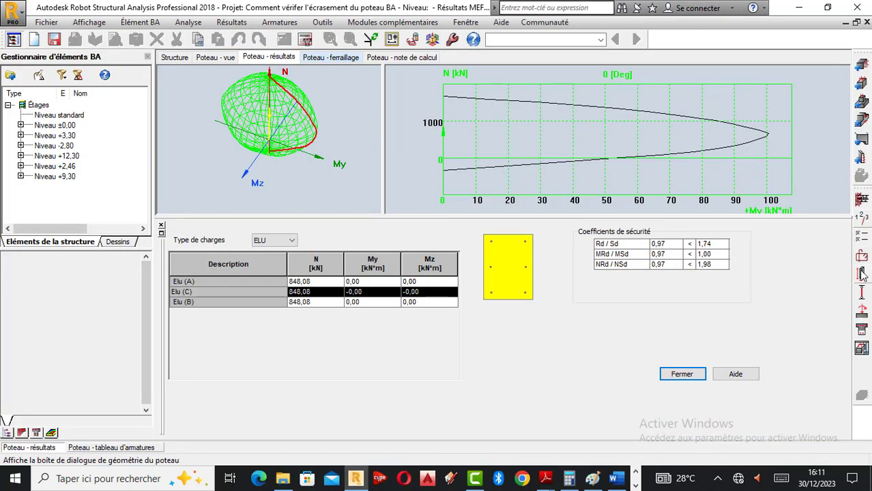
pyautogui.click(862, 257)
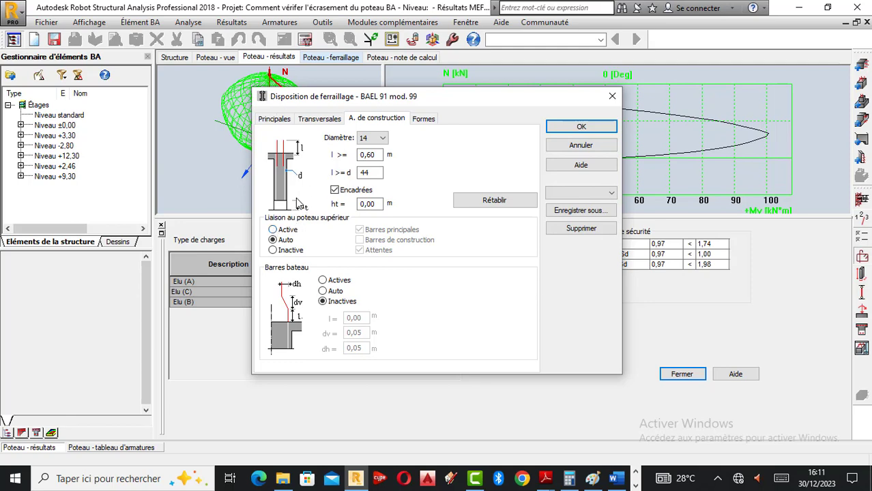
pyautogui.click(273, 230)
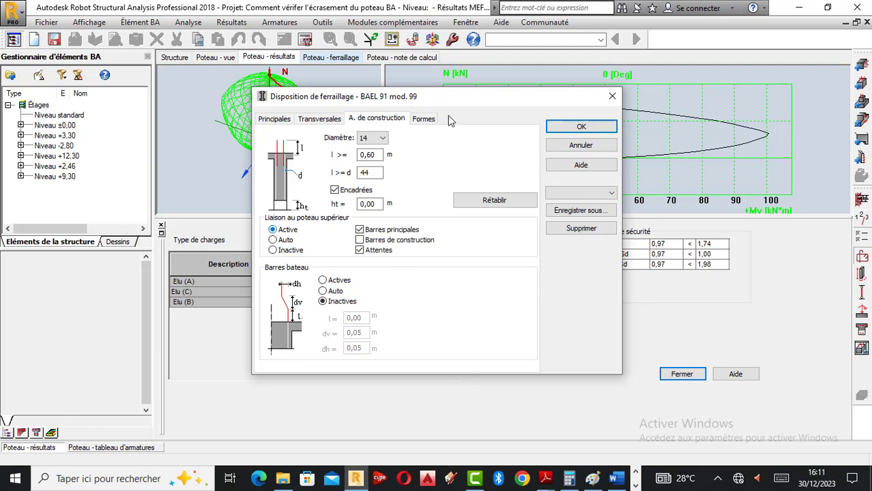
pyautogui.click(423, 119)
pyautogui.click(384, 250)
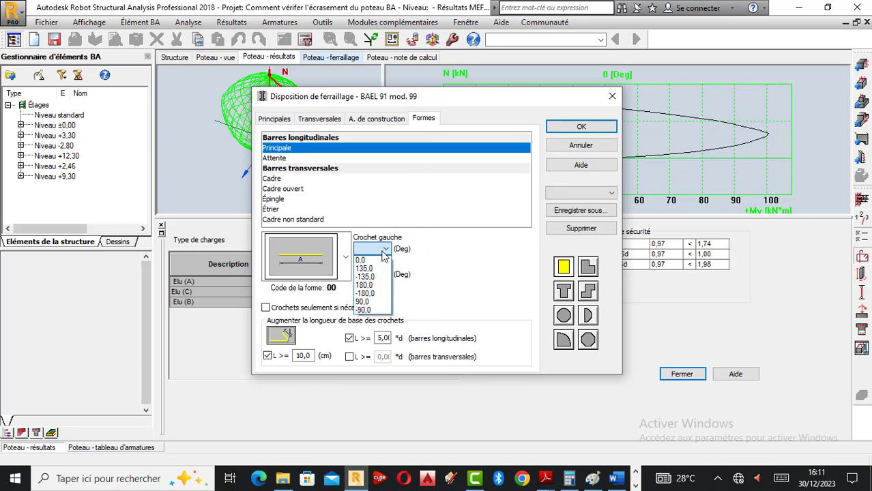
pyautogui.click(364, 310)
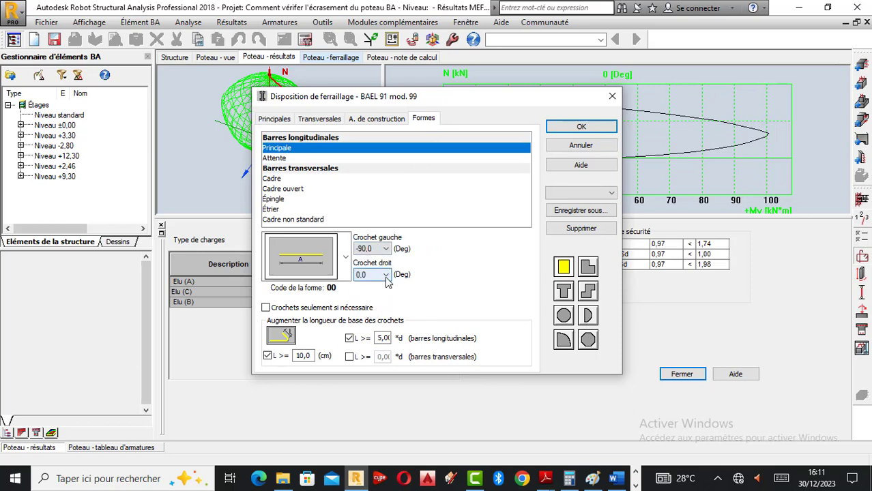
pyautogui.click(591, 127)
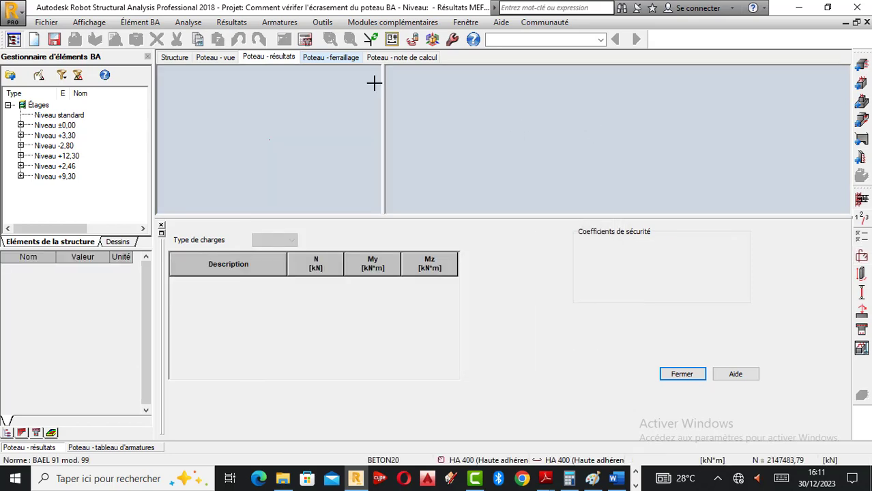
# Step: Recalculate the column with drawings generated for the calculated elements
pyautogui.click(307, 41)
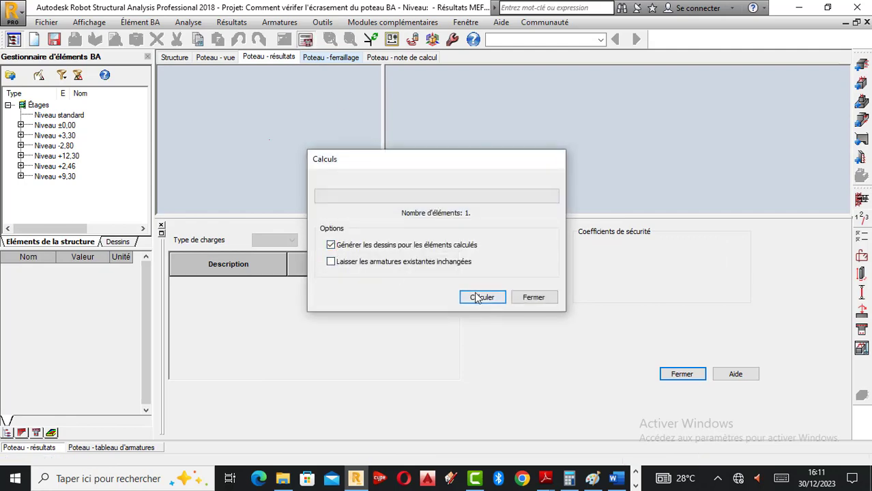
pyautogui.click(478, 298)
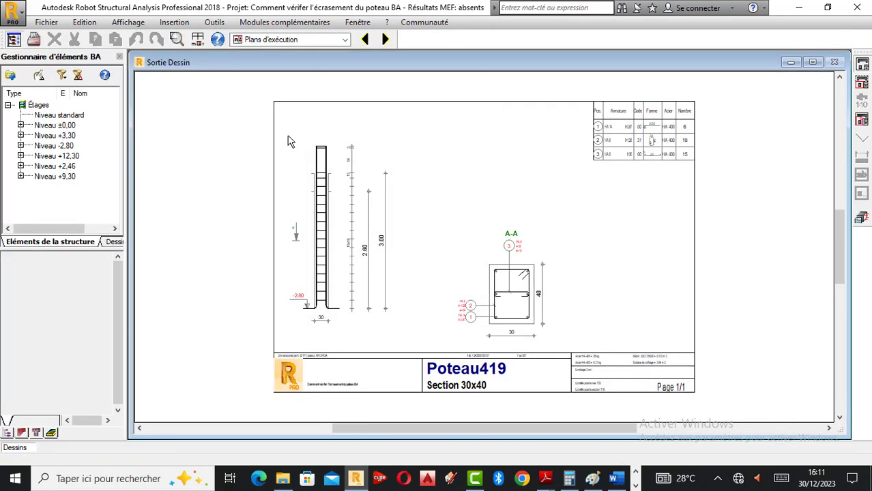
pyautogui.scroll(4, 334, 191)
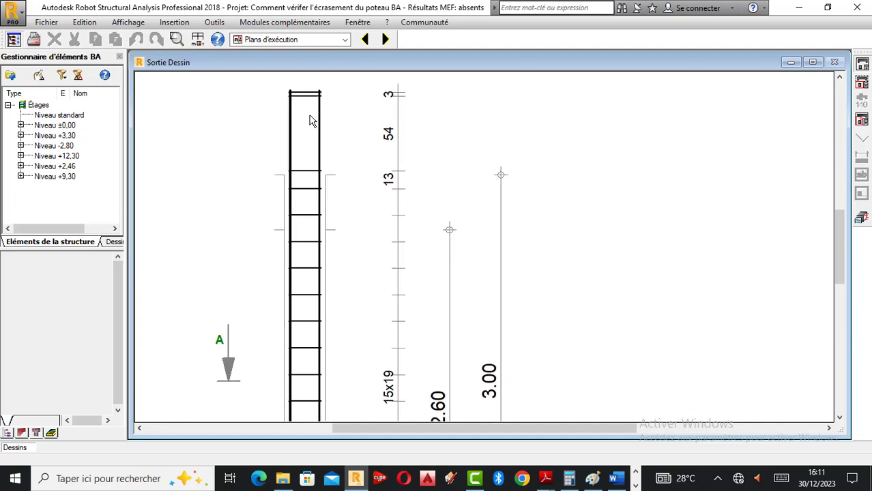
# Step: Examine the starter bars, stirrup spacing and bottom hooks in the column elevation, as well as section A-A, in the execution drawing
pyautogui.scroll(-1, 356, 164)
pyautogui.scroll(2, 325, 102)
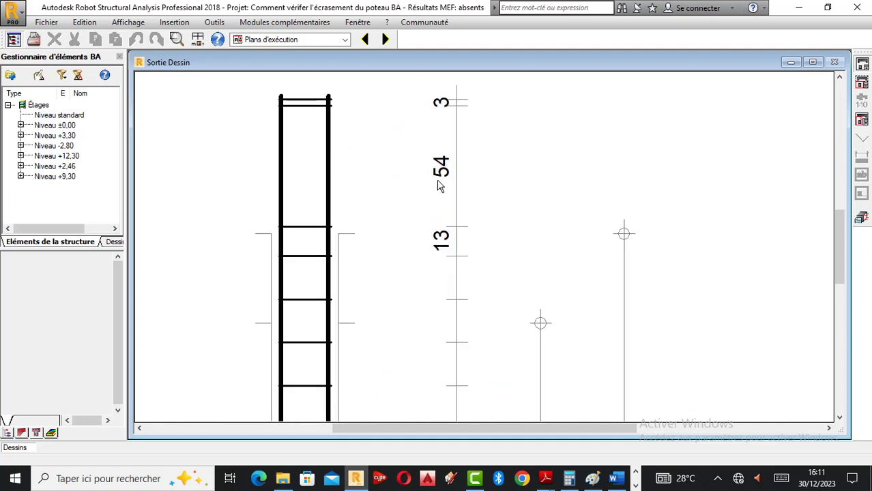
pyautogui.scroll(2, 456, 132)
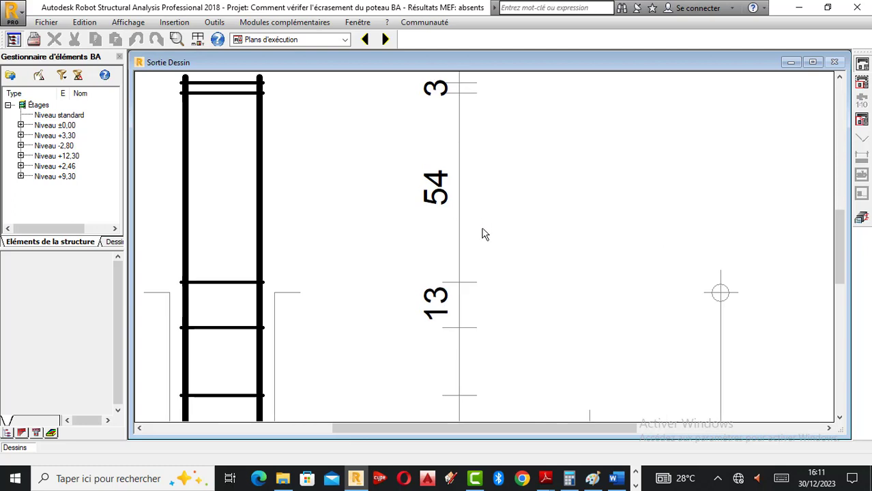
pyautogui.scroll(-1, 477, 255)
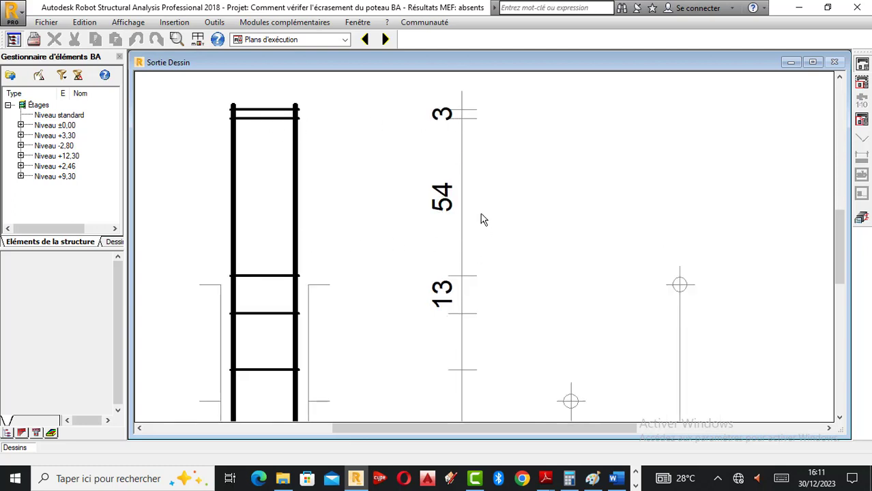
pyautogui.scroll(-1, 480, 214)
pyautogui.scroll(1, 455, 172)
pyautogui.scroll(-3, 454, 172)
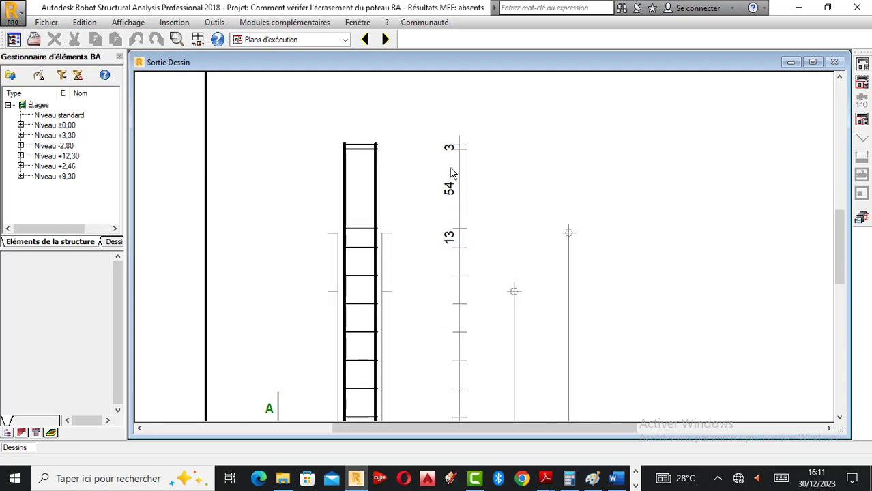
pyautogui.scroll(2, 389, 163)
pyautogui.scroll(-1, 335, 161)
pyautogui.scroll(-2, 327, 161)
pyautogui.scroll(-2, 342, 147)
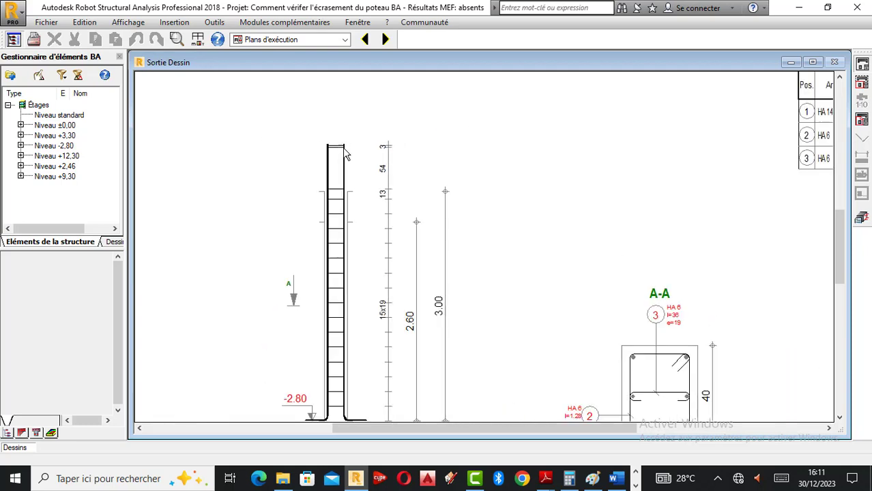
pyautogui.scroll(3, 369, 171)
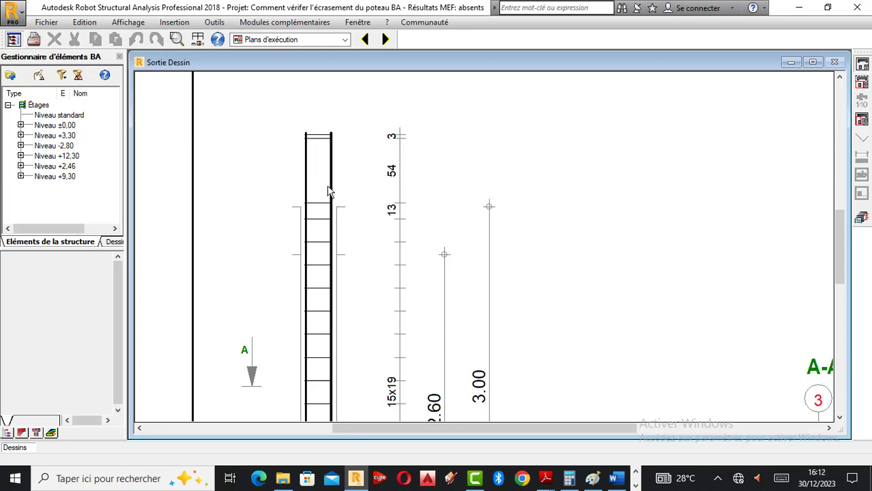
pyautogui.scroll(-4, 331, 192)
pyautogui.scroll(2, 352, 190)
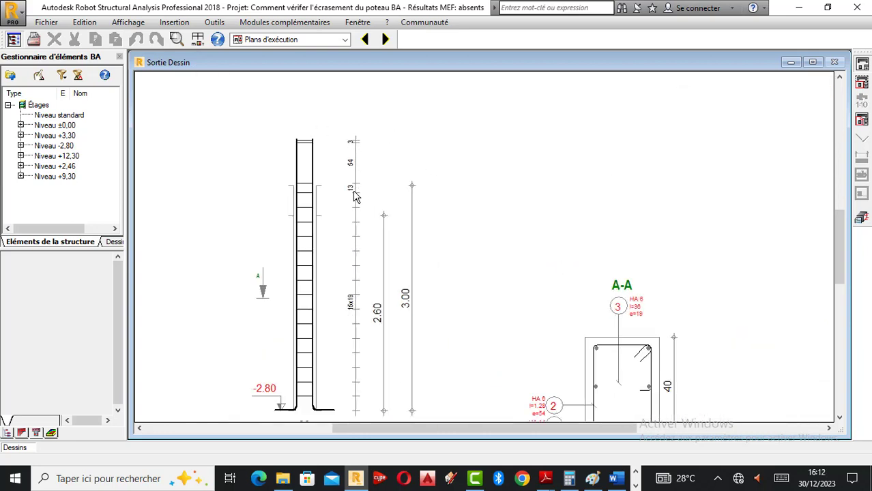
pyautogui.scroll(-2, 335, 157)
pyautogui.scroll(2, 599, 348)
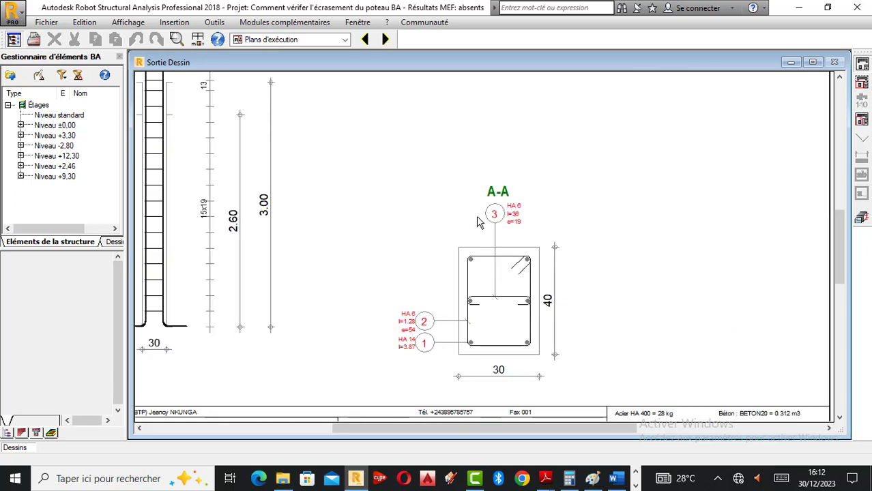
pyautogui.scroll(-2, 486, 203)
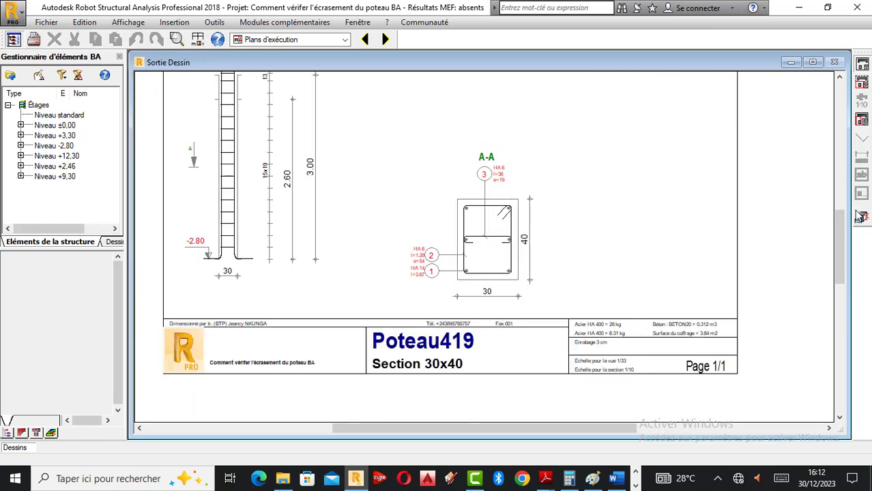
# Step: Display the column's 3D reinforcement and examine the starter bars above the concrete, the stirrups and the bent bars at the base
pyautogui.click(862, 219)
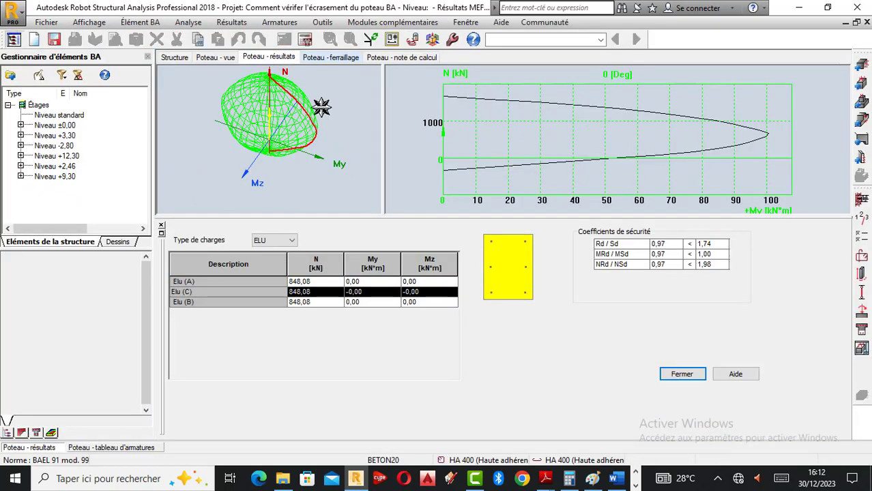
pyautogui.click(334, 59)
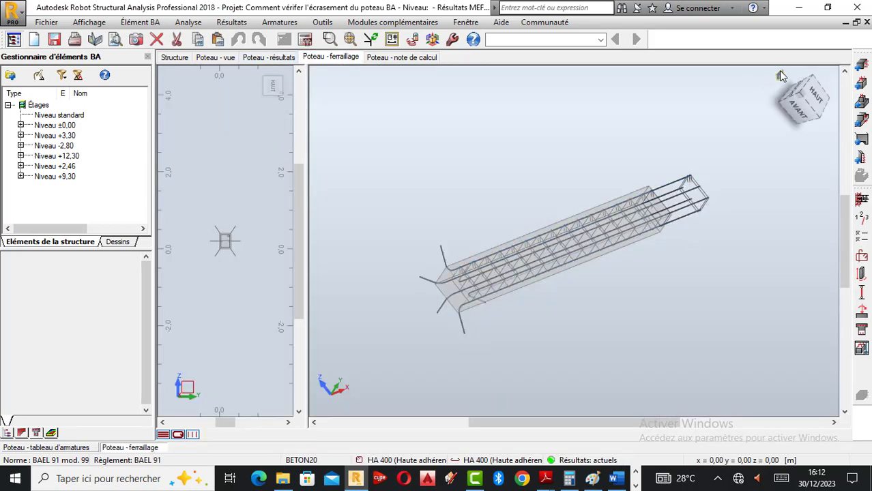
pyautogui.click(779, 73)
pyautogui.moveTo(574, 171); pyautogui.dragTo(676, 146)
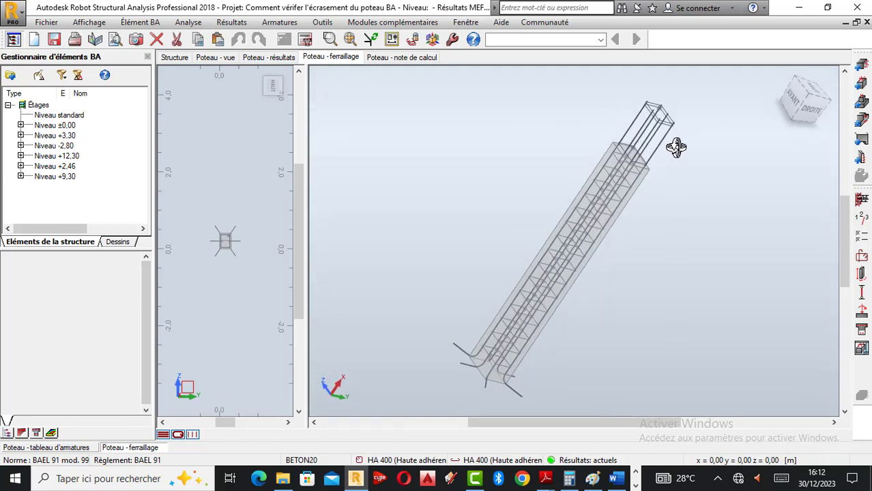
pyautogui.scroll(2, 640, 169)
pyautogui.scroll(5, 213, 253)
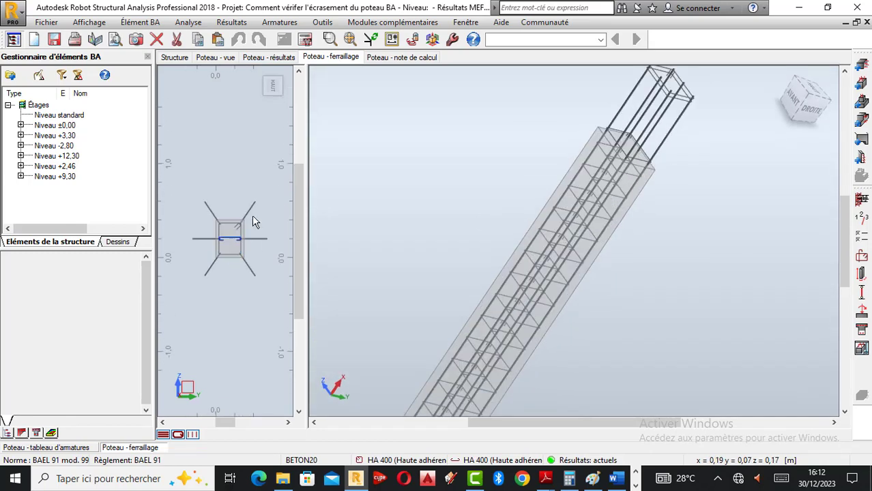
pyautogui.moveTo(703, 131); pyautogui.dragTo(663, 161)
pyautogui.scroll(-2, 666, 146)
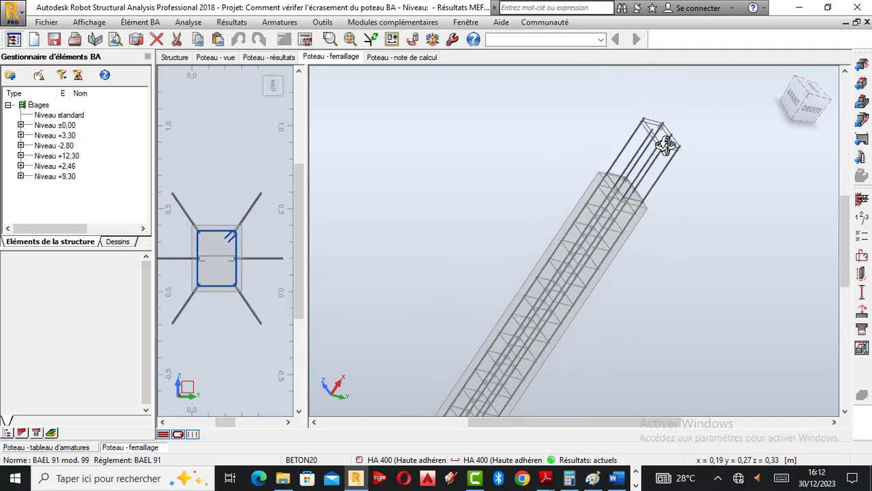
pyautogui.scroll(5, 674, 148)
pyautogui.scroll(-2, 616, 176)
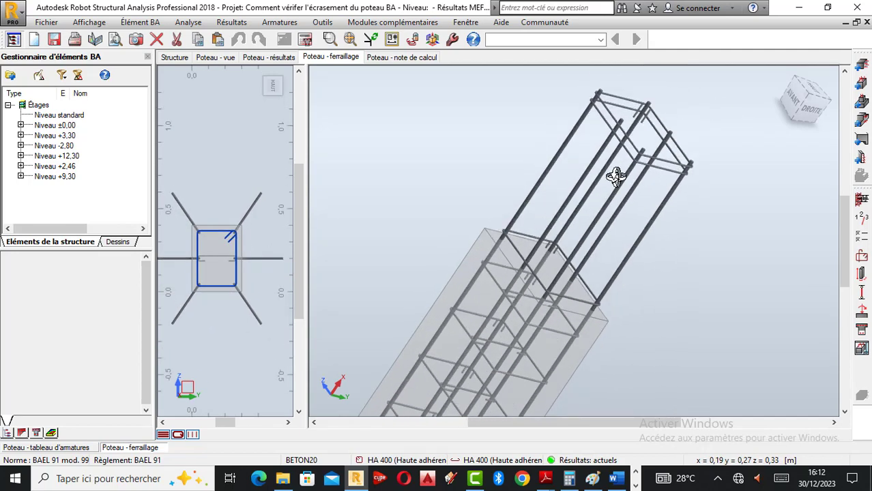
pyautogui.scroll(2, 616, 176)
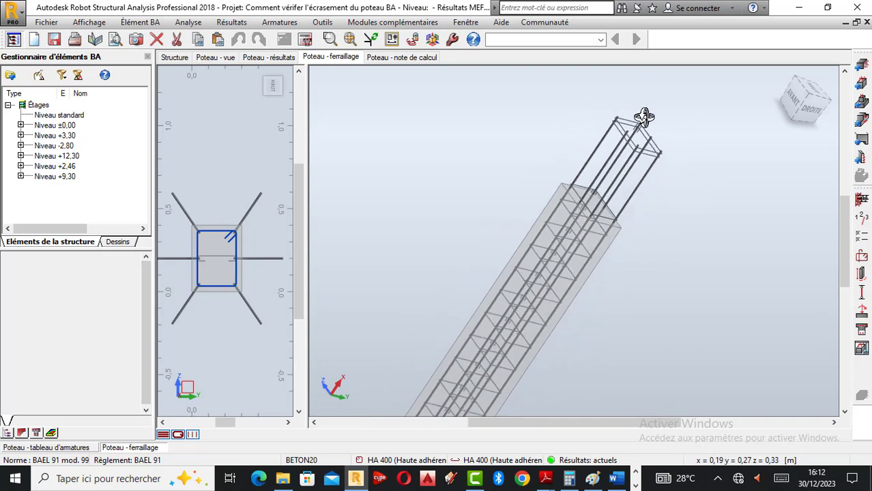
pyautogui.scroll(-1, 623, 178)
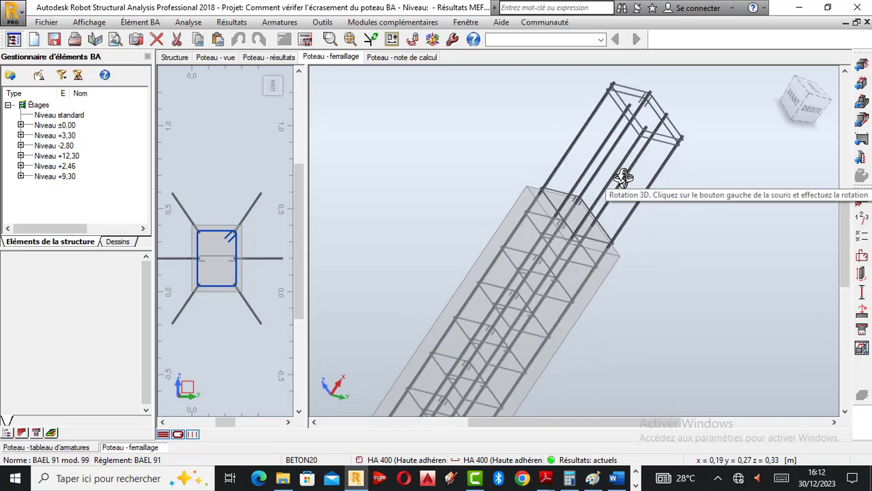
pyautogui.scroll(-1, 623, 138)
pyautogui.scroll(-3, 623, 139)
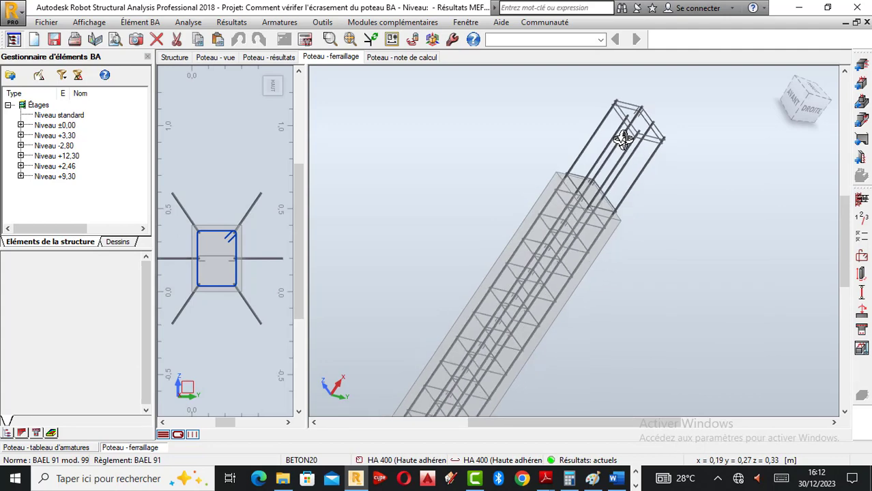
pyautogui.scroll(2, 556, 247)
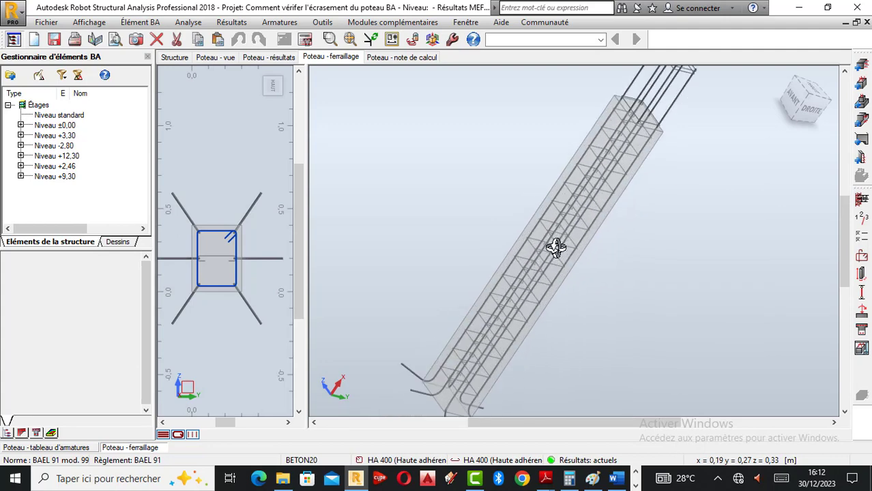
pyautogui.scroll(-2, 555, 246)
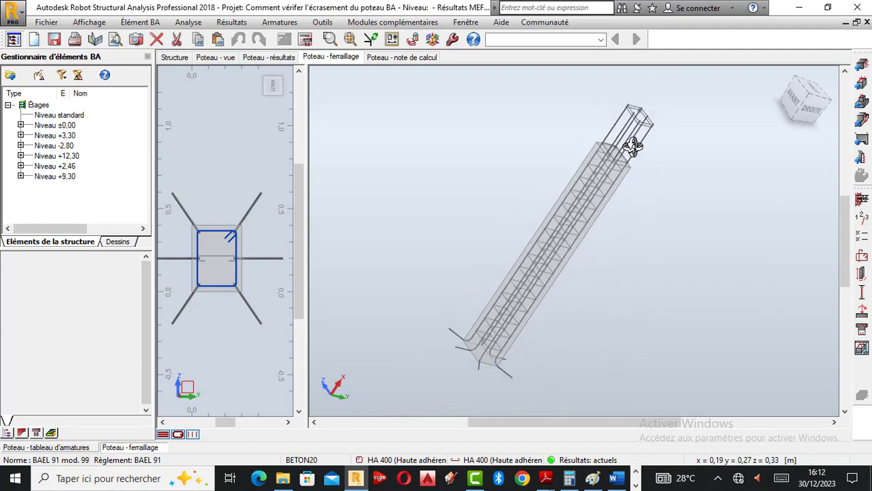
pyautogui.scroll(2, 633, 146)
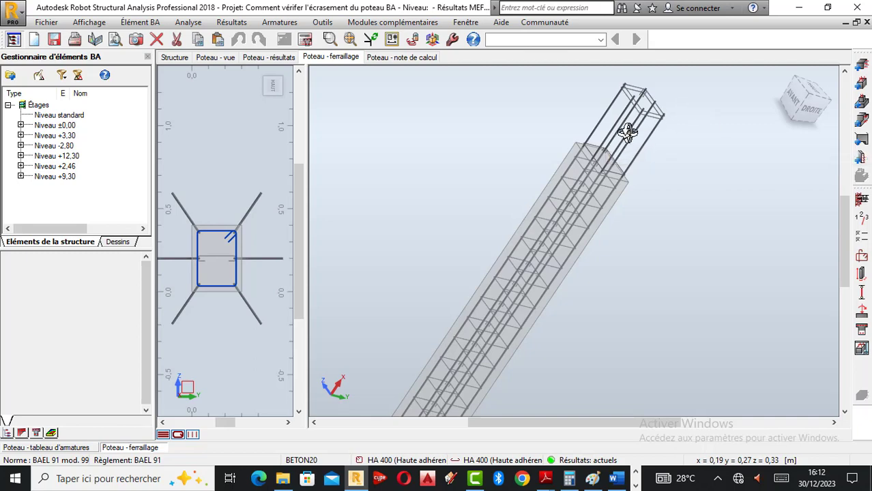
pyautogui.scroll(-1, 629, 132)
pyautogui.scroll(-1, 628, 132)
pyautogui.scroll(2, 637, 125)
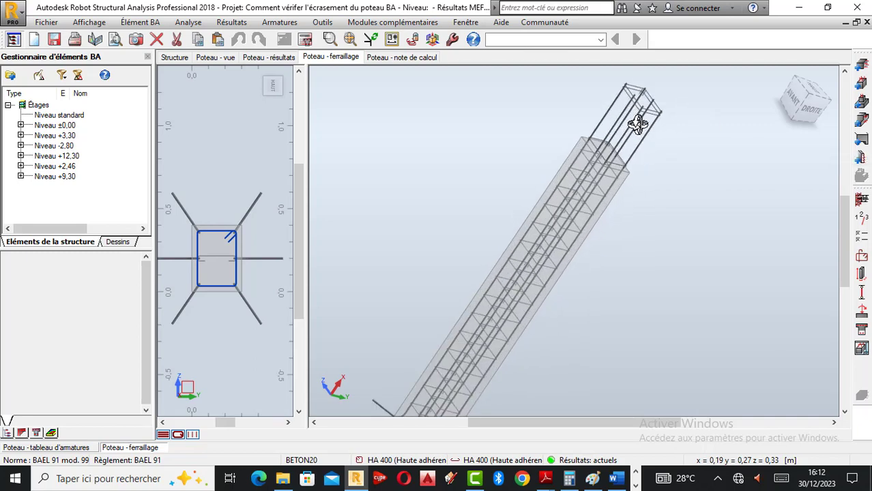
# Step: Review the column's calculation note, including materials, geometry, design assumptions, loads, slenderness analysis, theoretical results, reinforcement and quantities
pyautogui.click(408, 57)
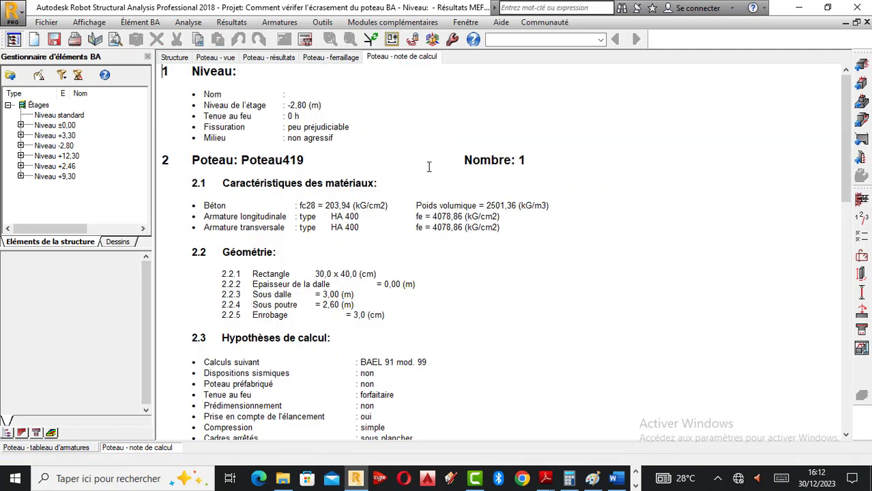
pyautogui.scroll(-3, 429, 167)
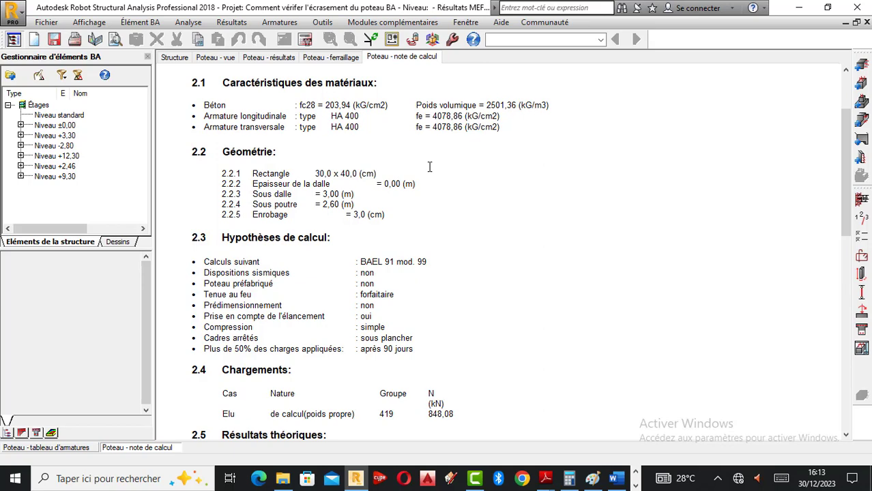
pyautogui.scroll(-5, 537, 259)
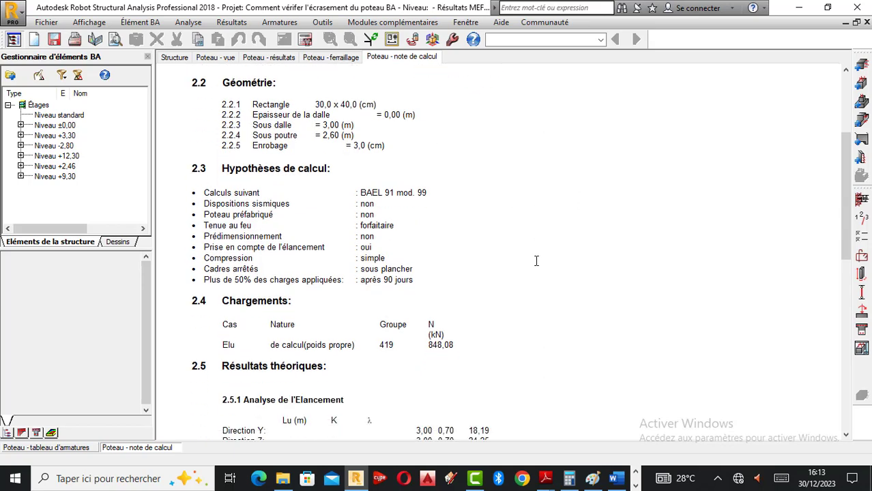
pyautogui.scroll(-6, 537, 260)
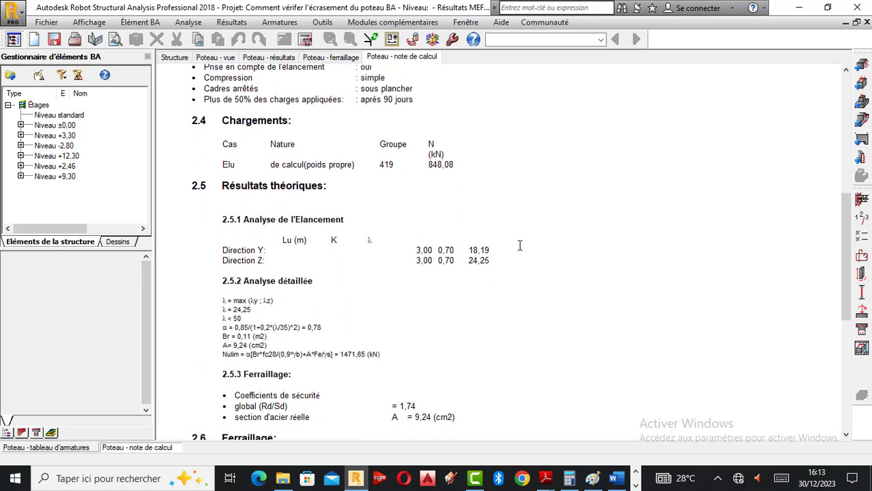
pyautogui.scroll(-5, 519, 247)
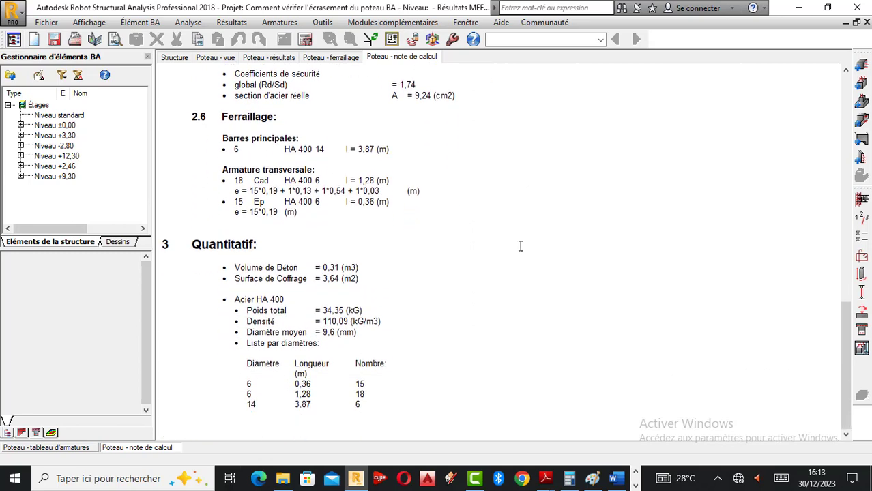
pyautogui.scroll(9, 520, 246)
pyautogui.scroll(6, 494, 218)
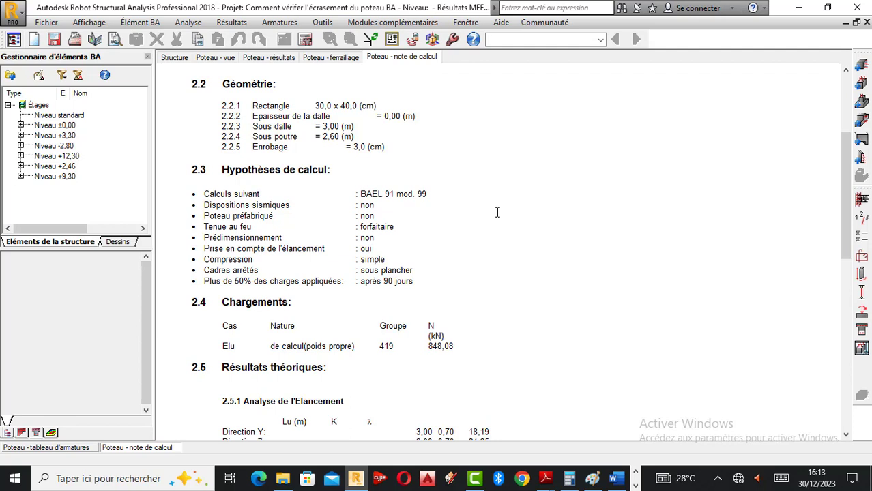
pyautogui.scroll(3, 495, 222)
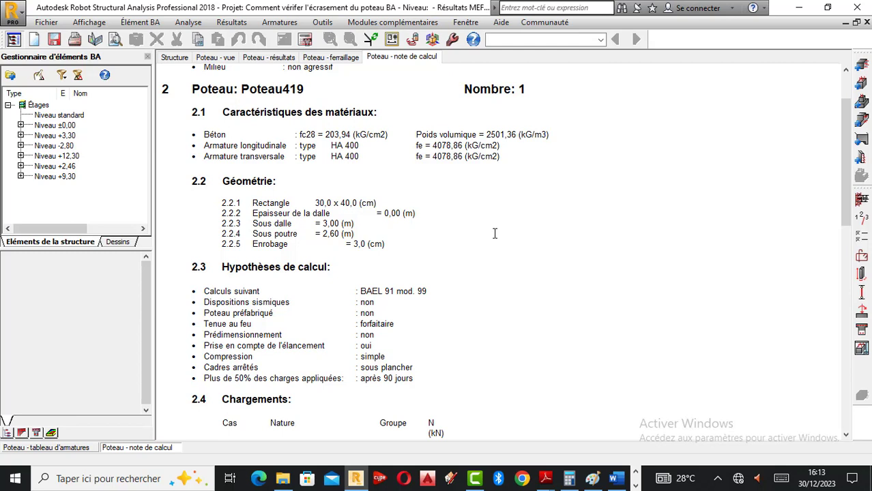
pyautogui.scroll(2, 496, 219)
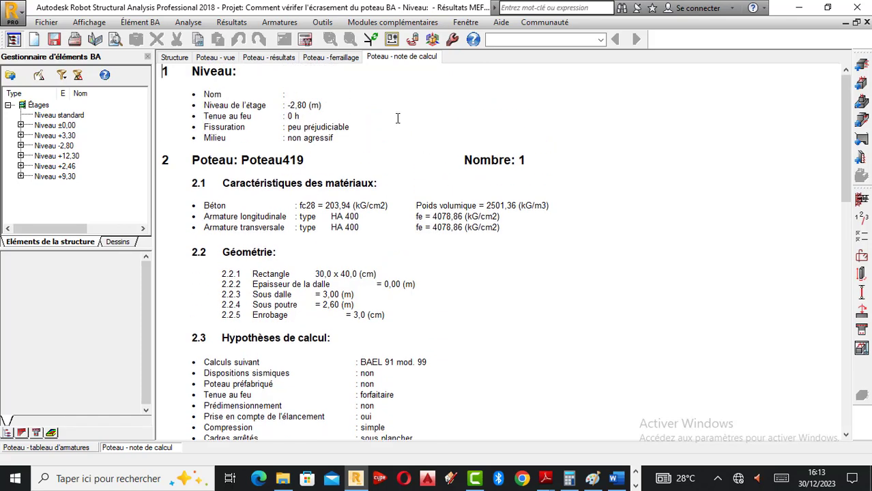
# Step: Revisit the column's 3D reinforcement and display its results to check the N-M interaction diagram and the safety coefficients under ELU loads
pyautogui.click(321, 54)
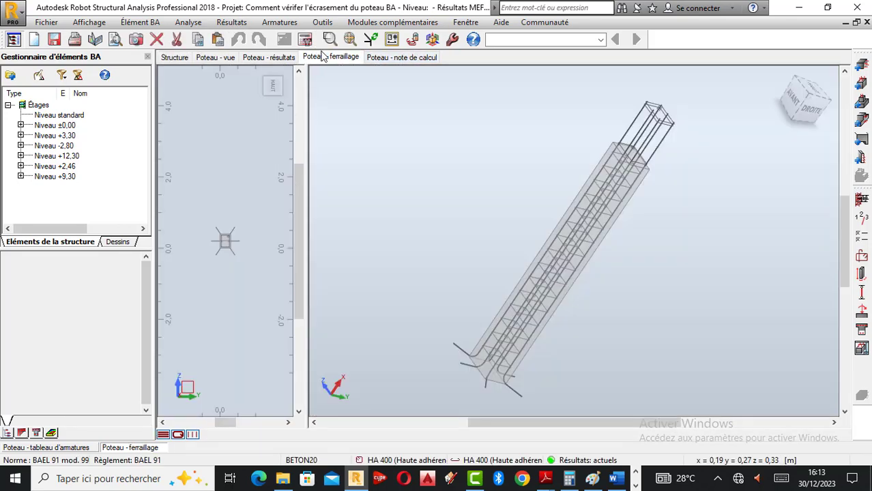
pyautogui.click(268, 56)
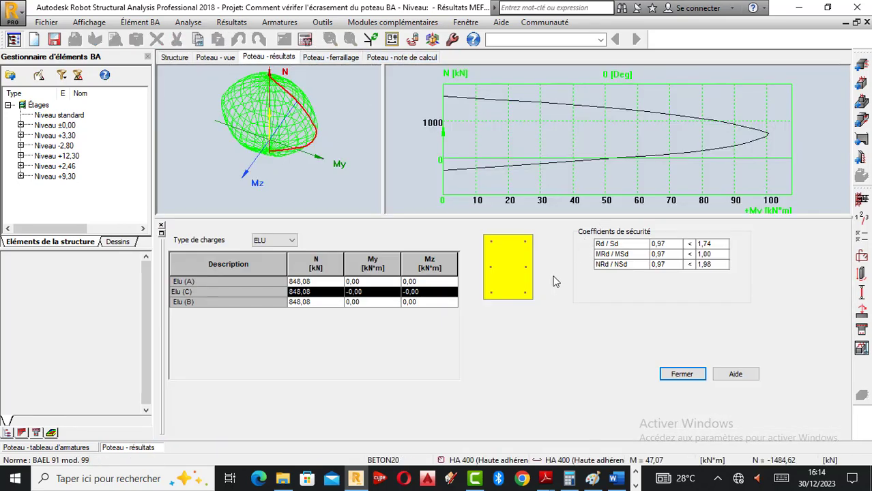